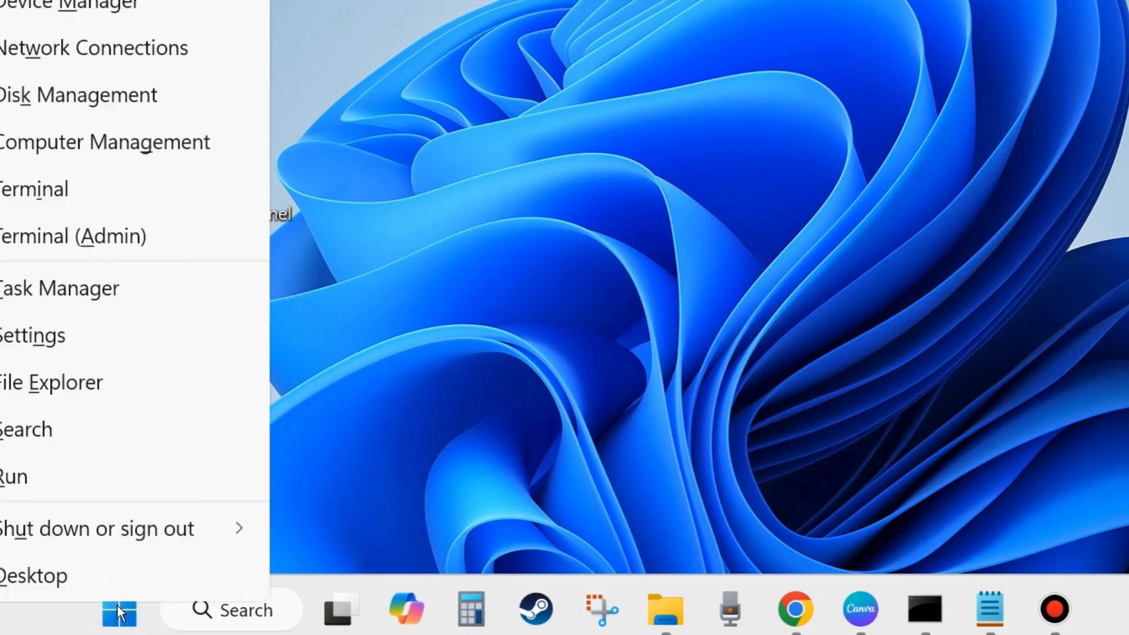
Search Task Manager for "explorer", select the Windows Explorer process, and close Task Manager.
left_click(79, 292)
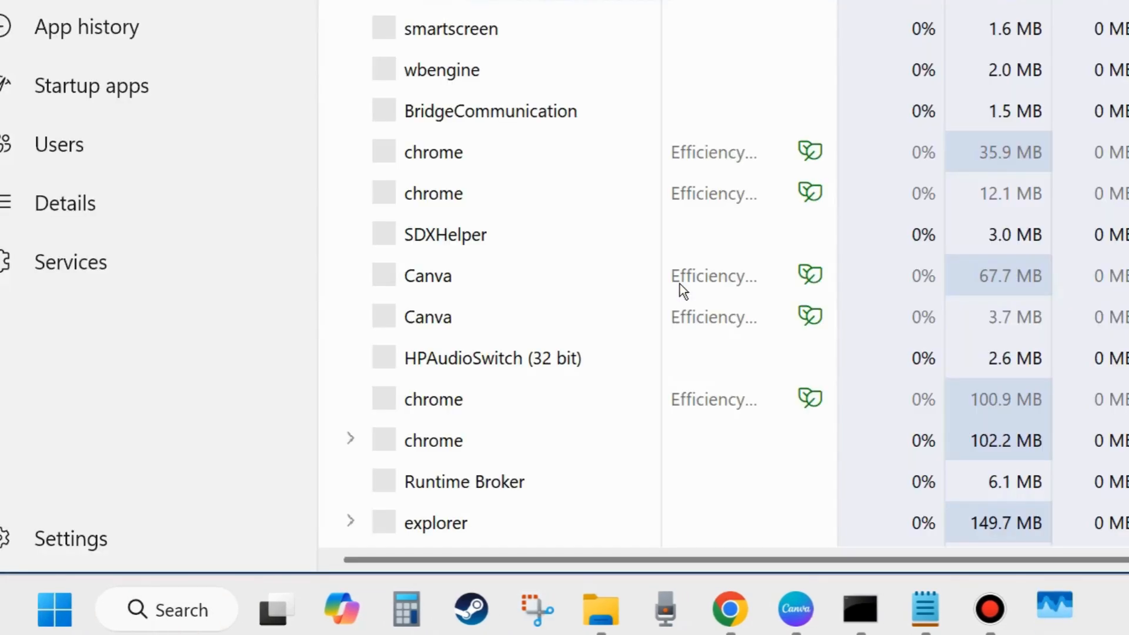
left_click_drag(1071, 0, 1120, 17)
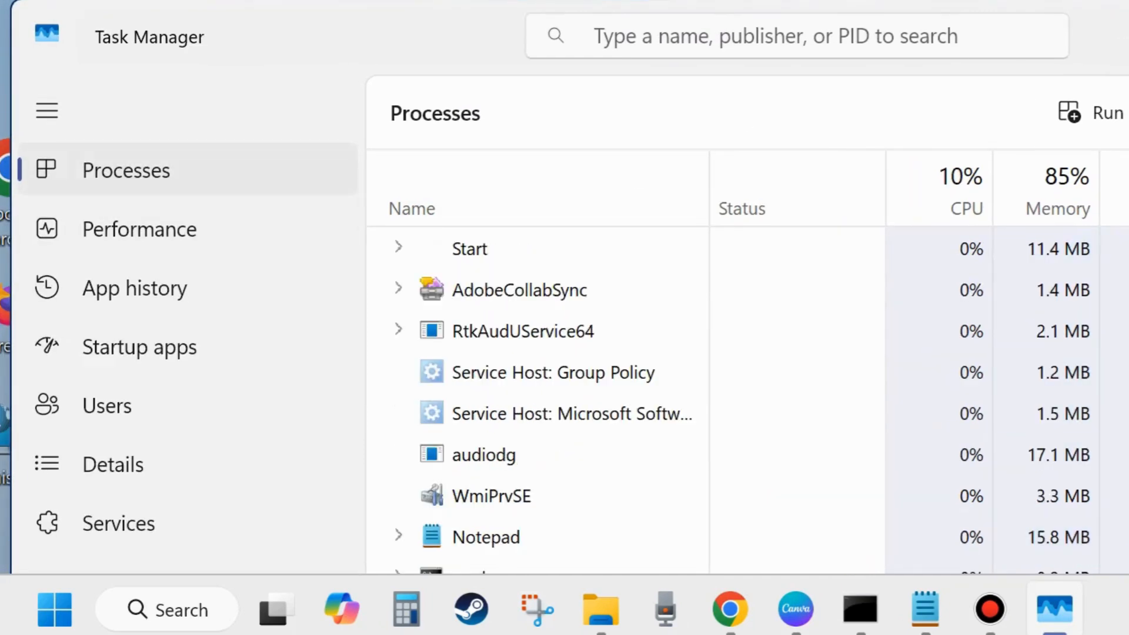
left_click_drag(1127, 23, 983, 95)
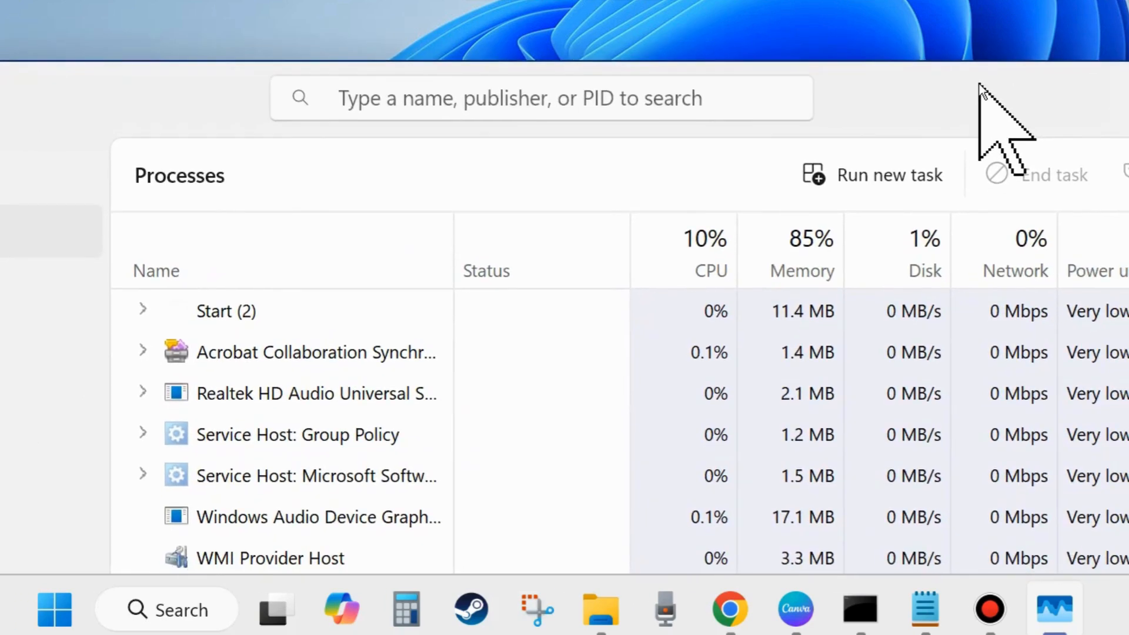
left_click(504, 91)
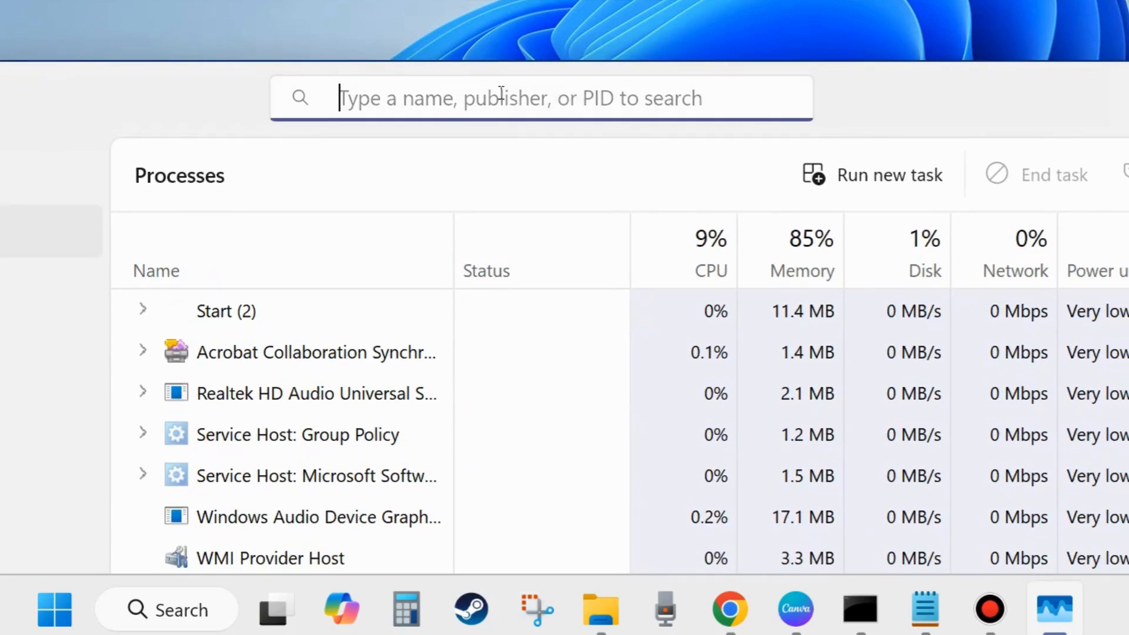
type("explorer")
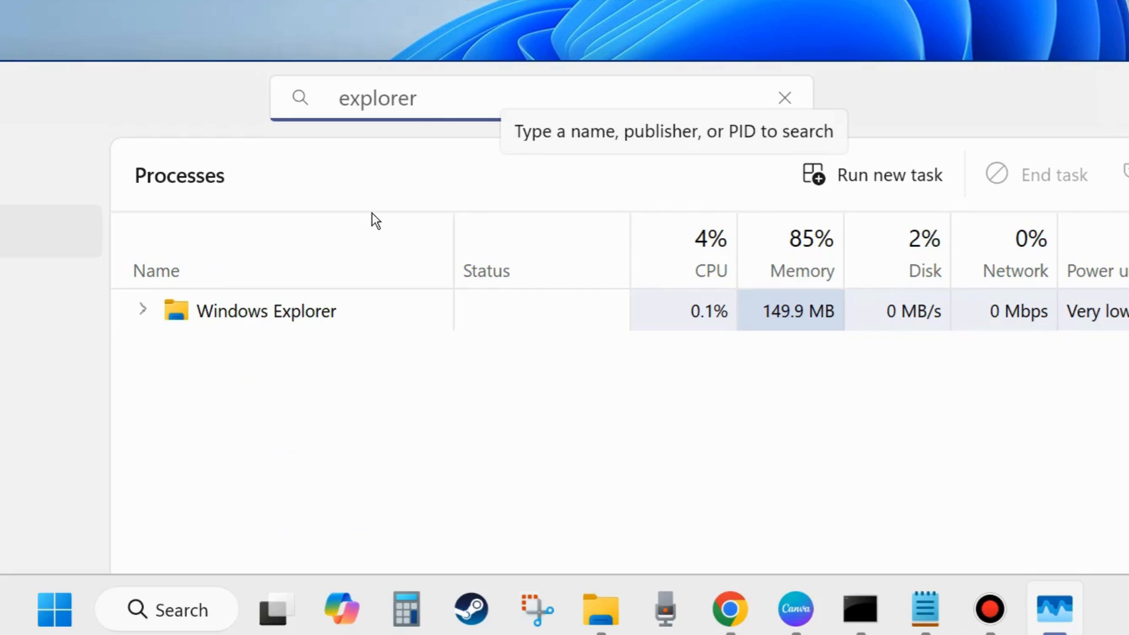
left_click(246, 312)
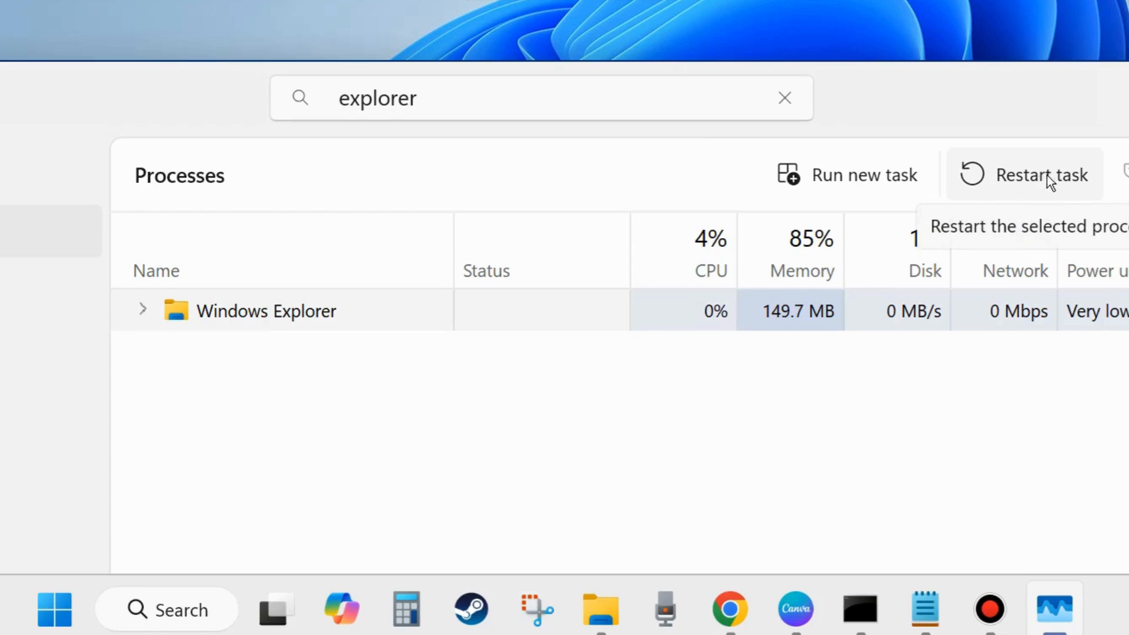
key("alt+F4")
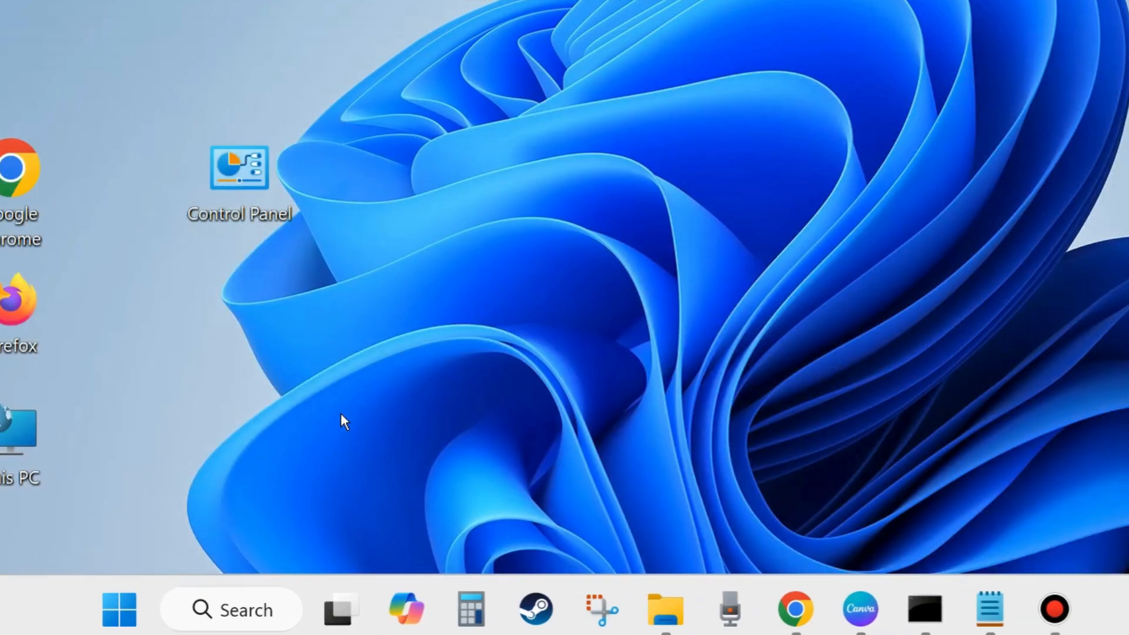
Open Windows Defender Firewall from Control Panel and bring up its settings for turning the firewall on or off.
double_click(237, 188)
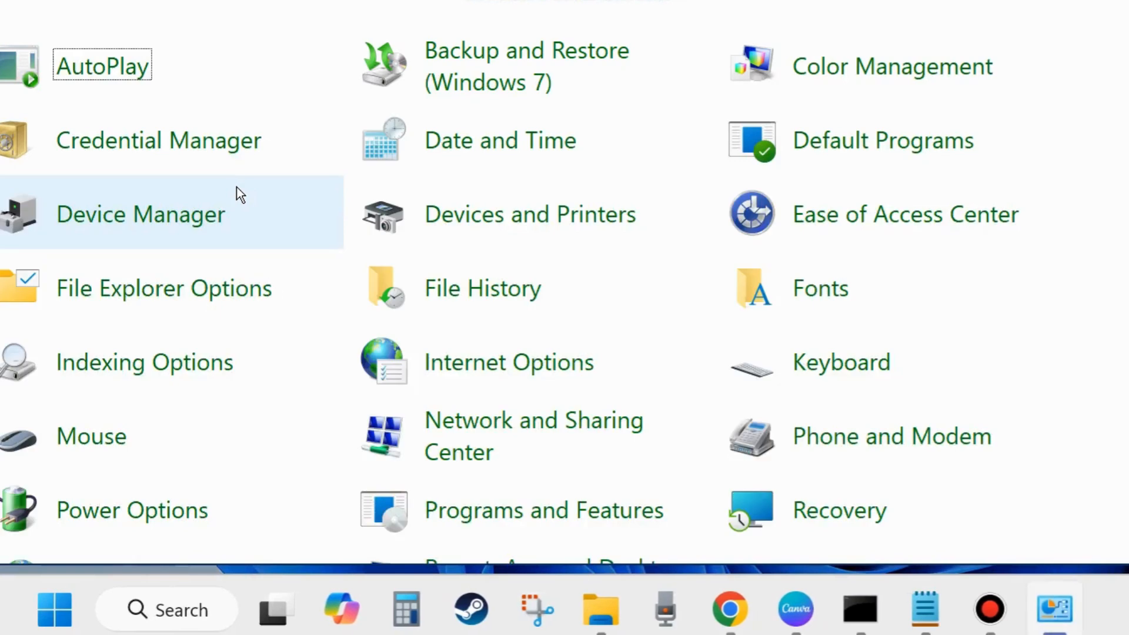
scroll(519, 335, "down", 5)
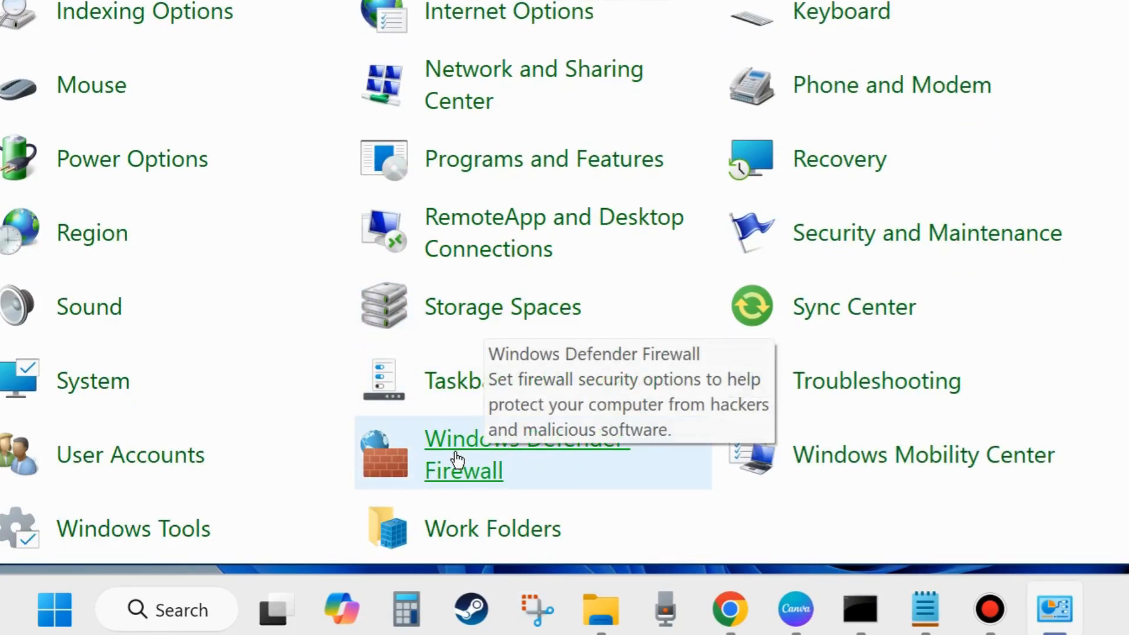
left_click(458, 459)
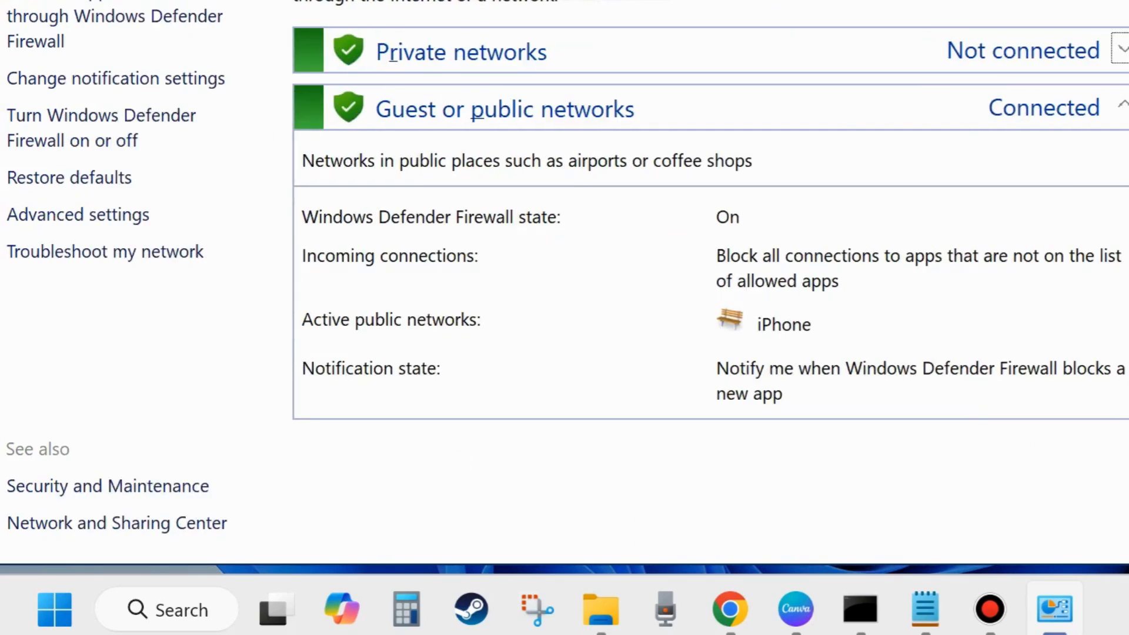
left_click_drag(469, 0, 507, 37)
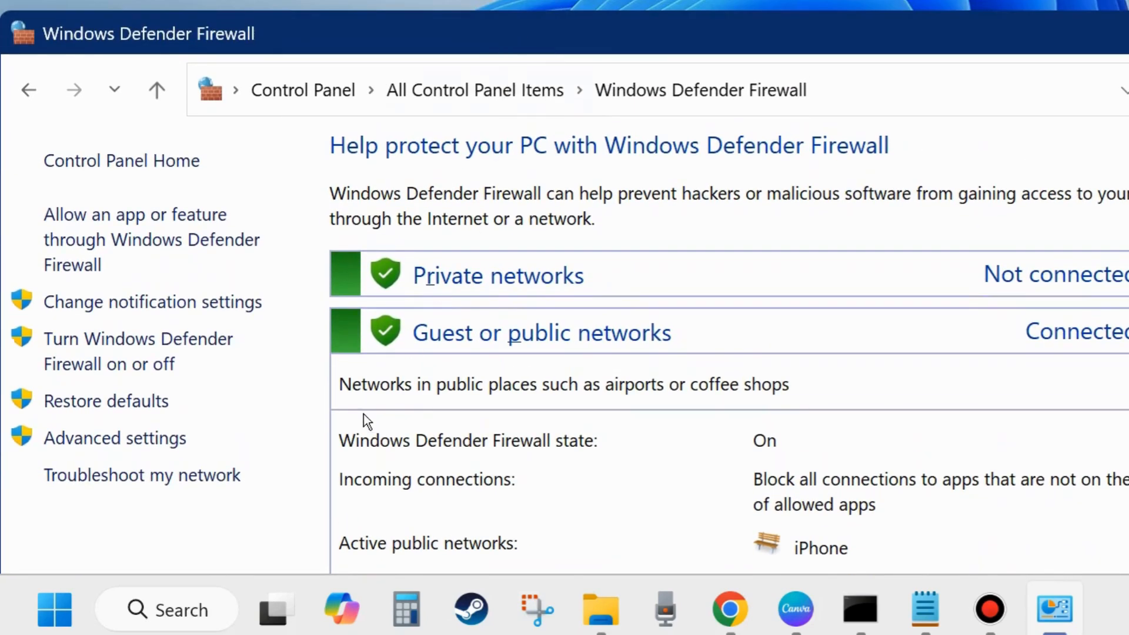
left_click(106, 360)
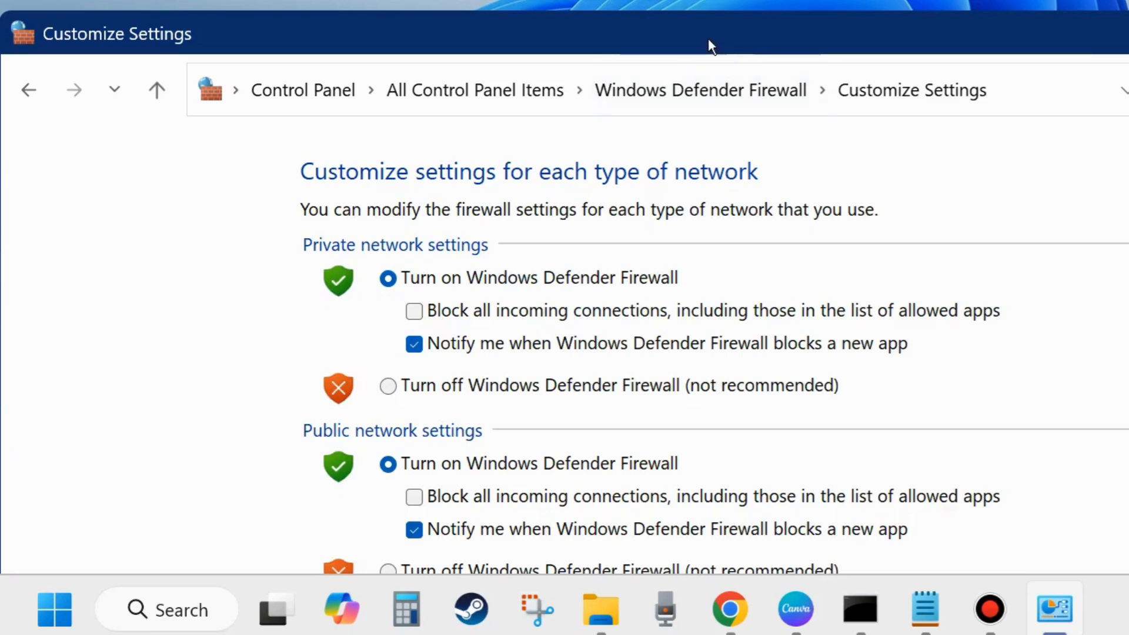
Choose to turn off Windows Defender Firewall for both private and public networks.
left_click_drag(708, 38, 681, 0)
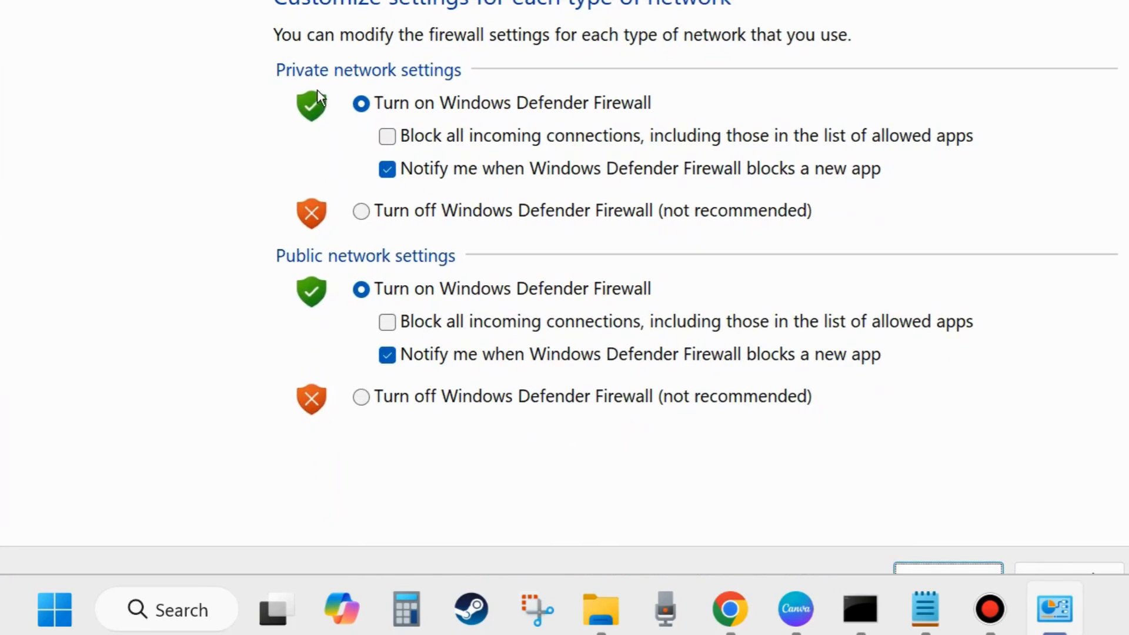
left_click(362, 214)
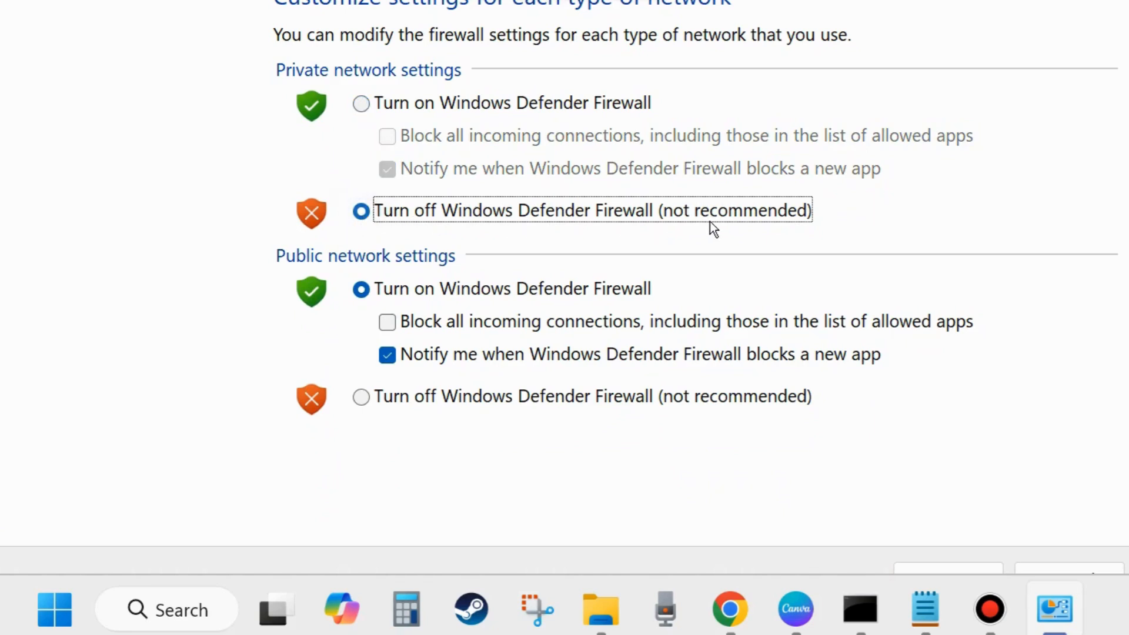
left_click(361, 402)
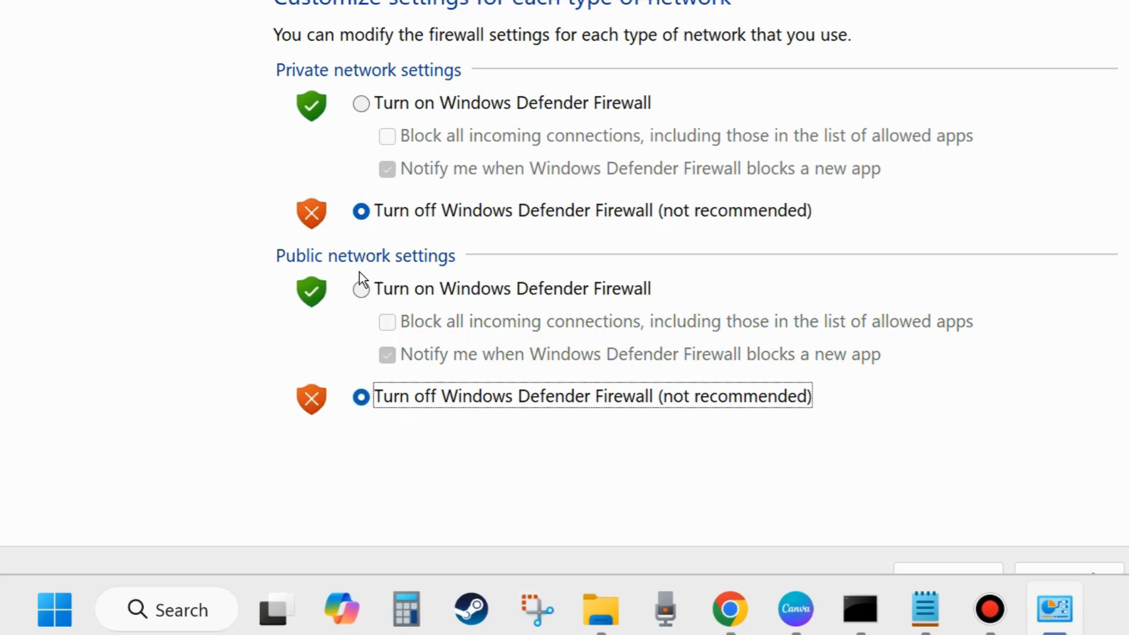
Choose to turn Windows Defender Firewall back on for both private and public networks.
left_click_drag(529, 54, 529, 0)
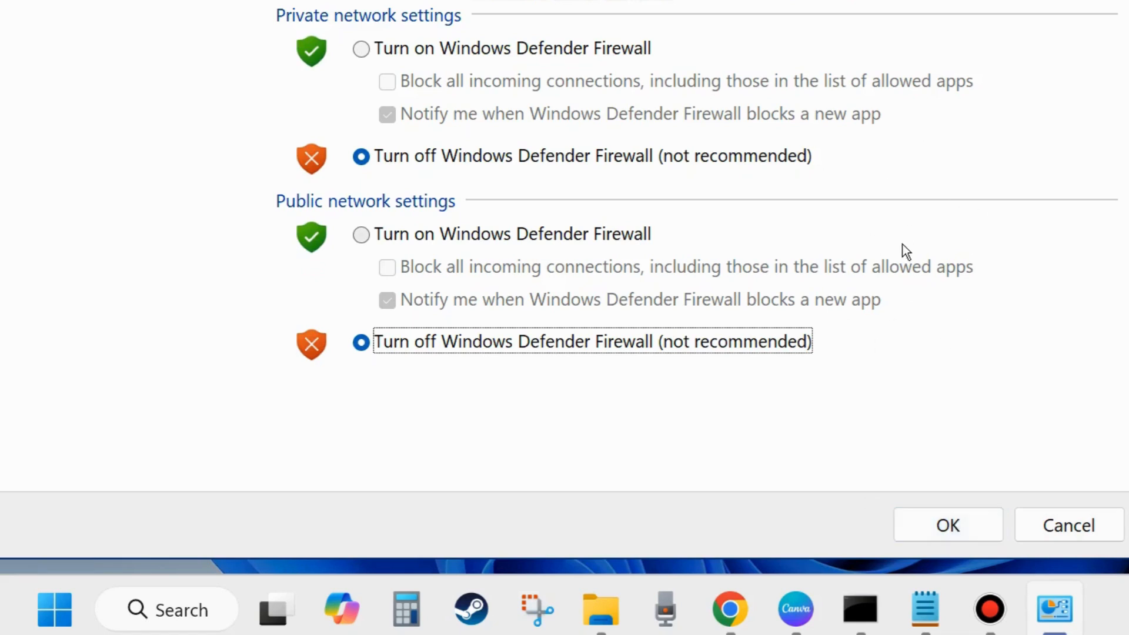
left_click(363, 52)
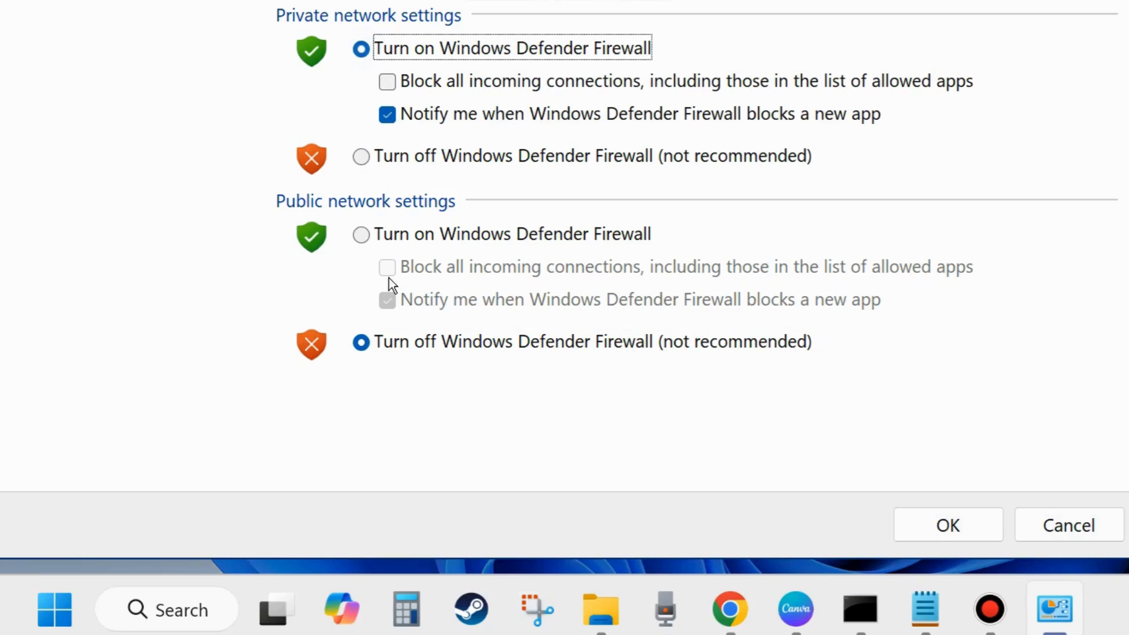
left_click(360, 235)
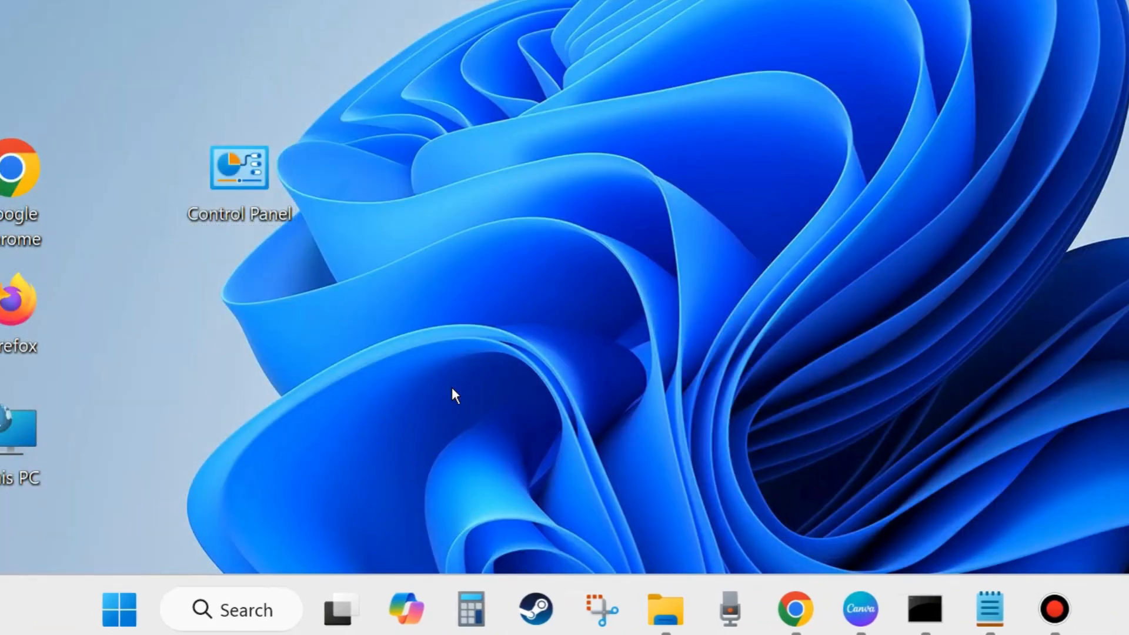
Open the list of installed apps in Windows Settings.
right_click(103, 599)
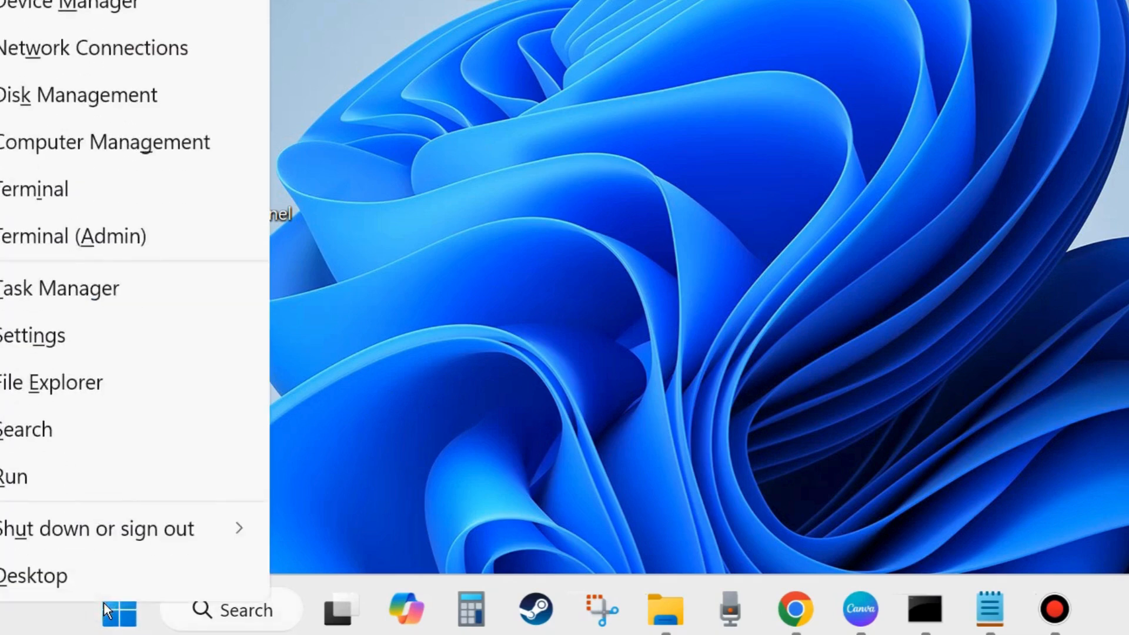
left_click(51, 344)
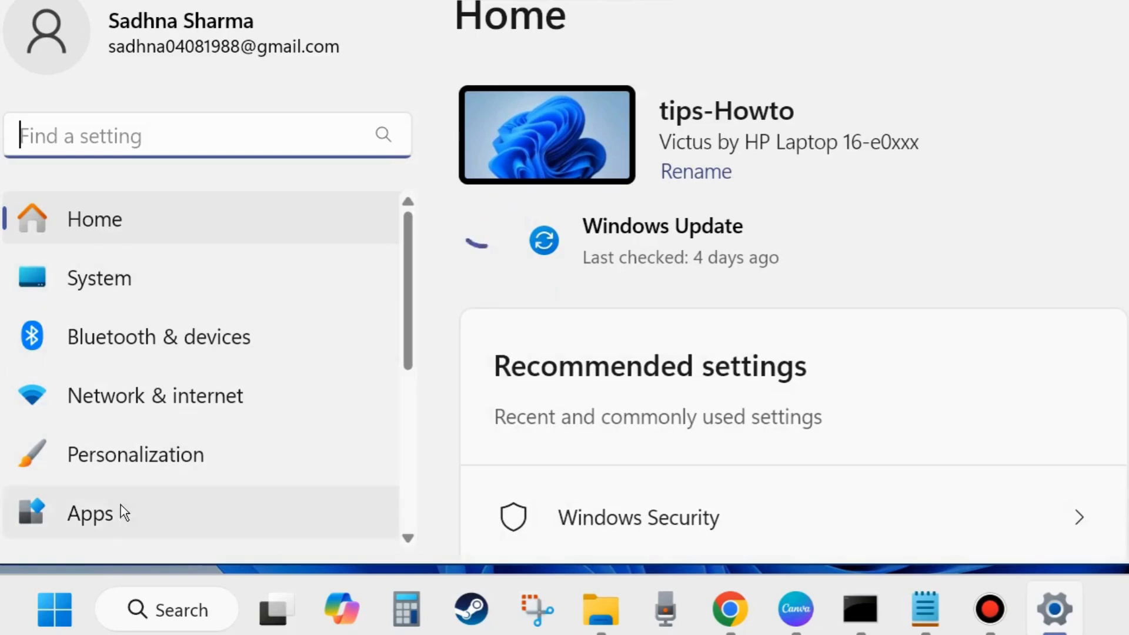
scroll(95, 513, "down", 3)
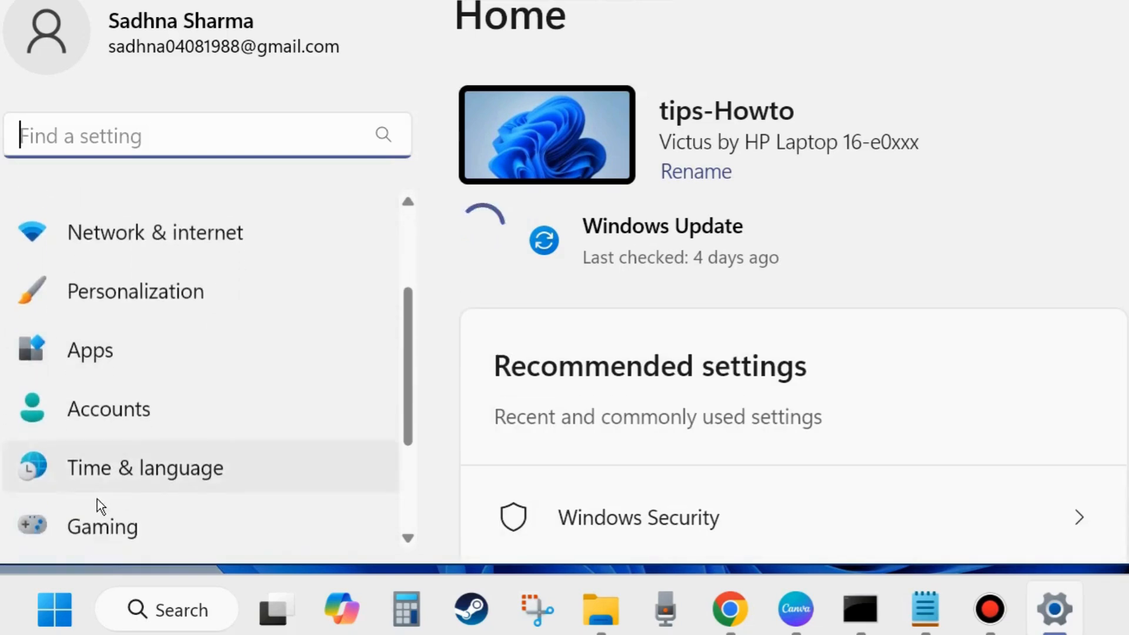
left_click(104, 354)
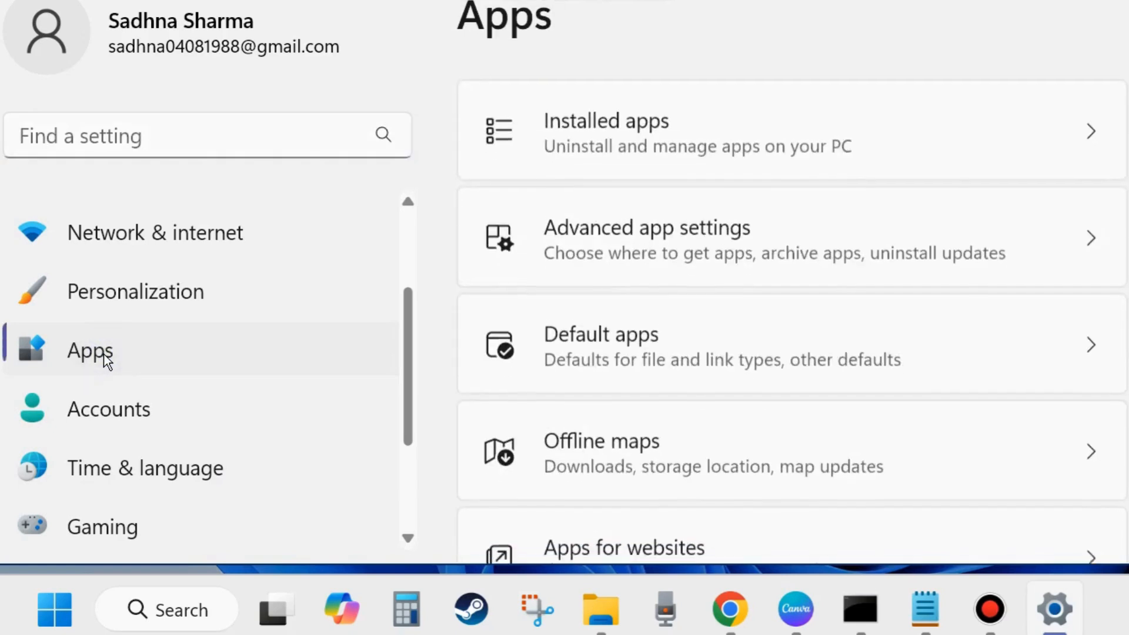
left_click(640, 139)
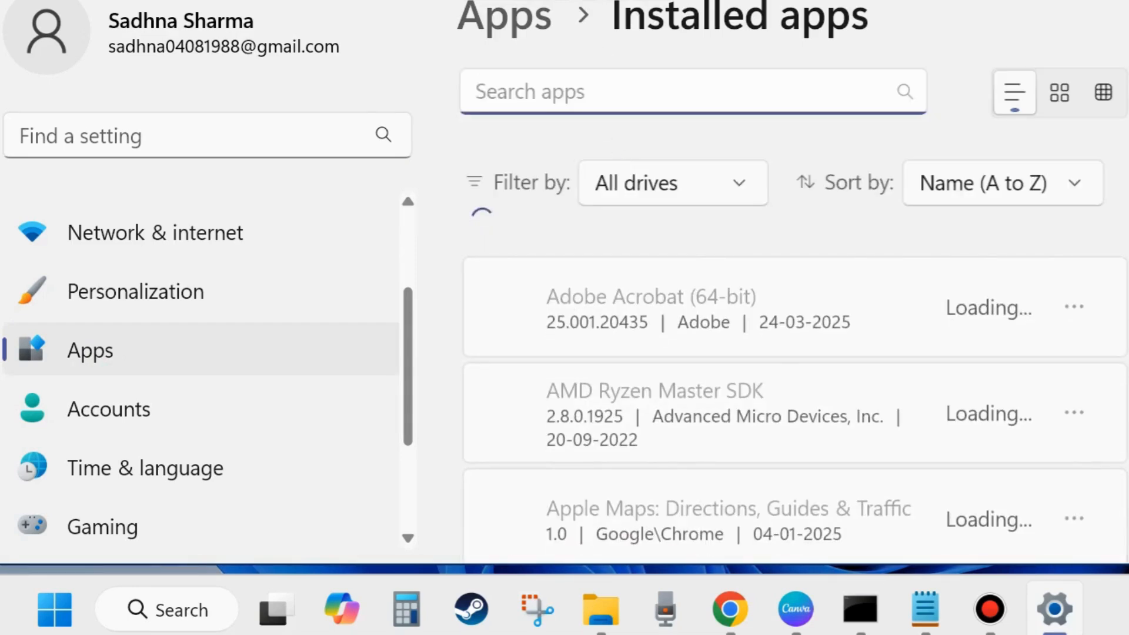
Search the installed apps for "photo" and open the advanced options of the Photos app.
left_click_drag(720, 0, 701, 1)
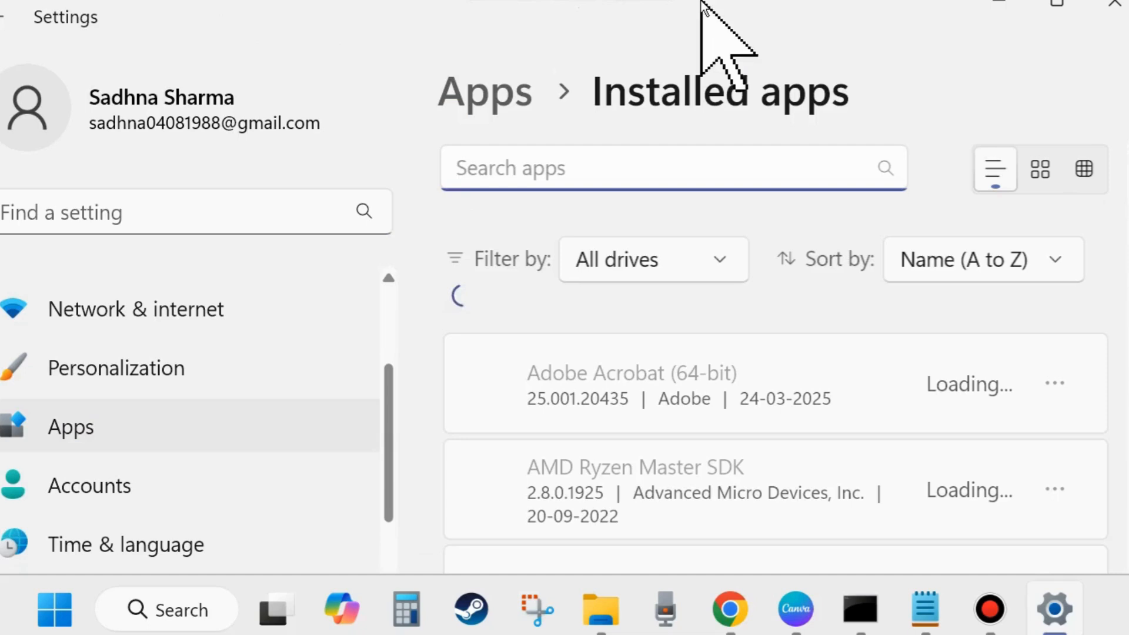
left_click(507, 172)
type("p")
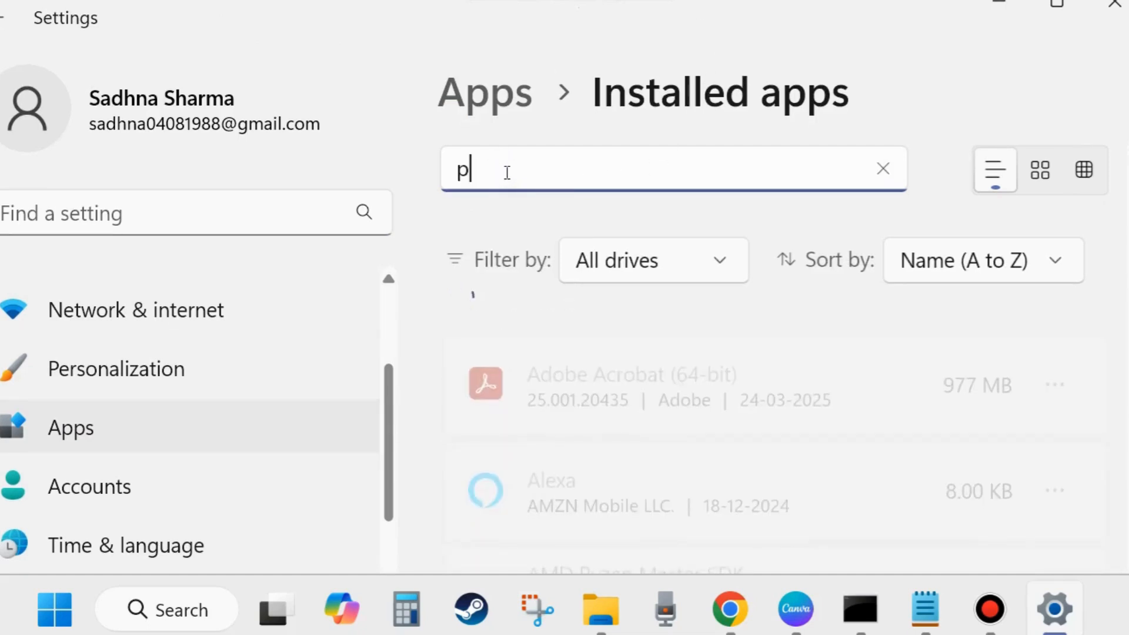
type("hoto")
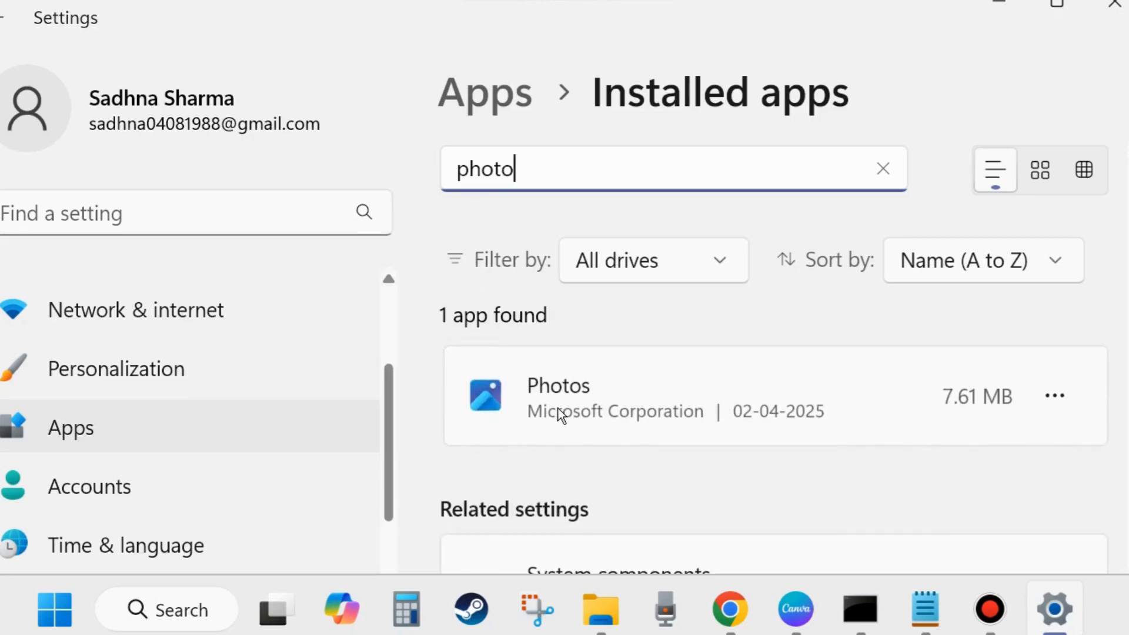
left_click(1054, 399)
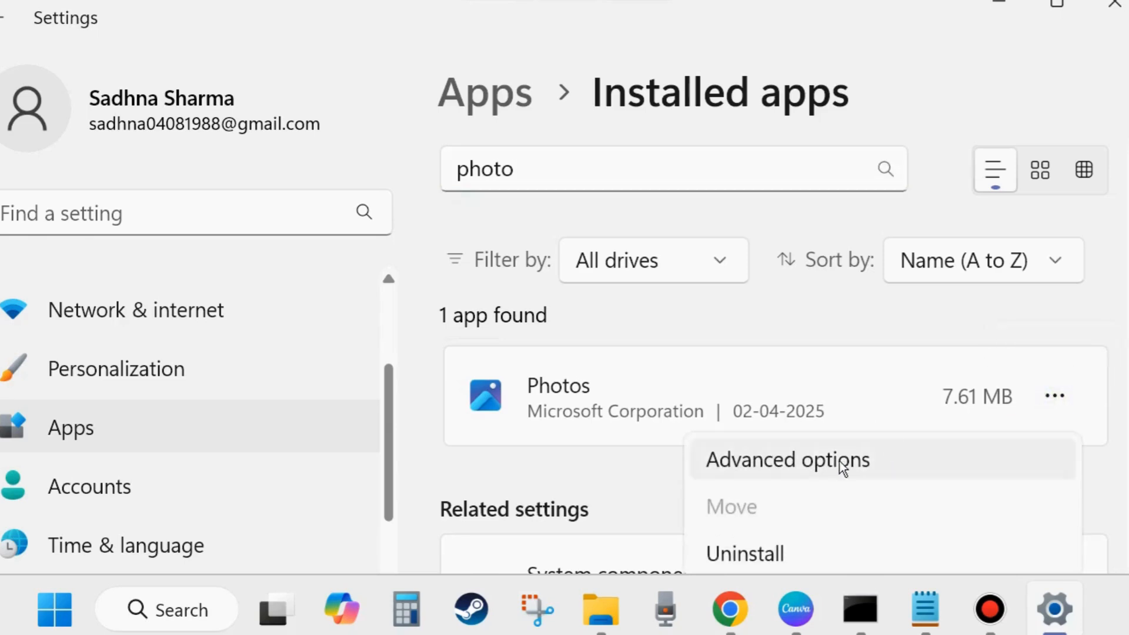
left_click(796, 467)
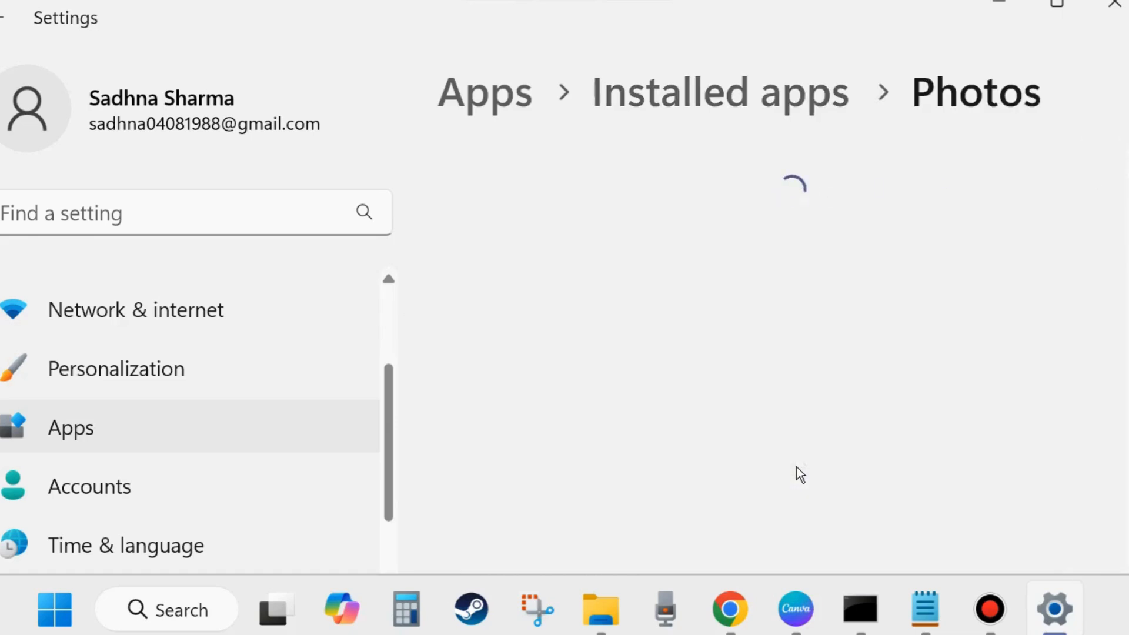
Repair the Photos app.
scroll(650, 351, "down", 10)
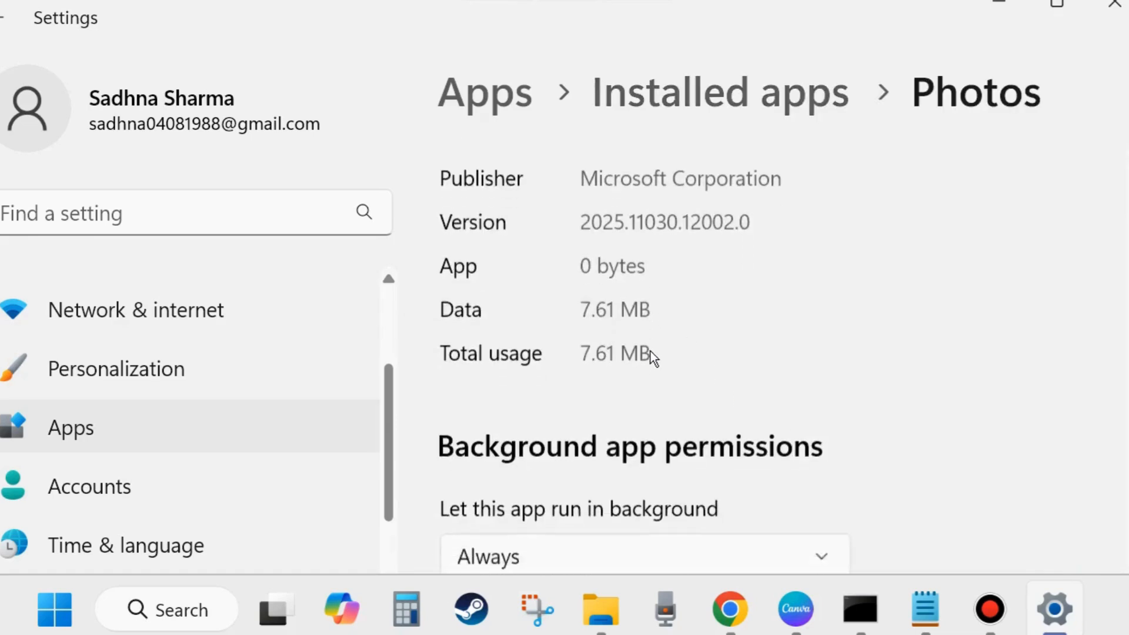
scroll(723, 359, "down", 10)
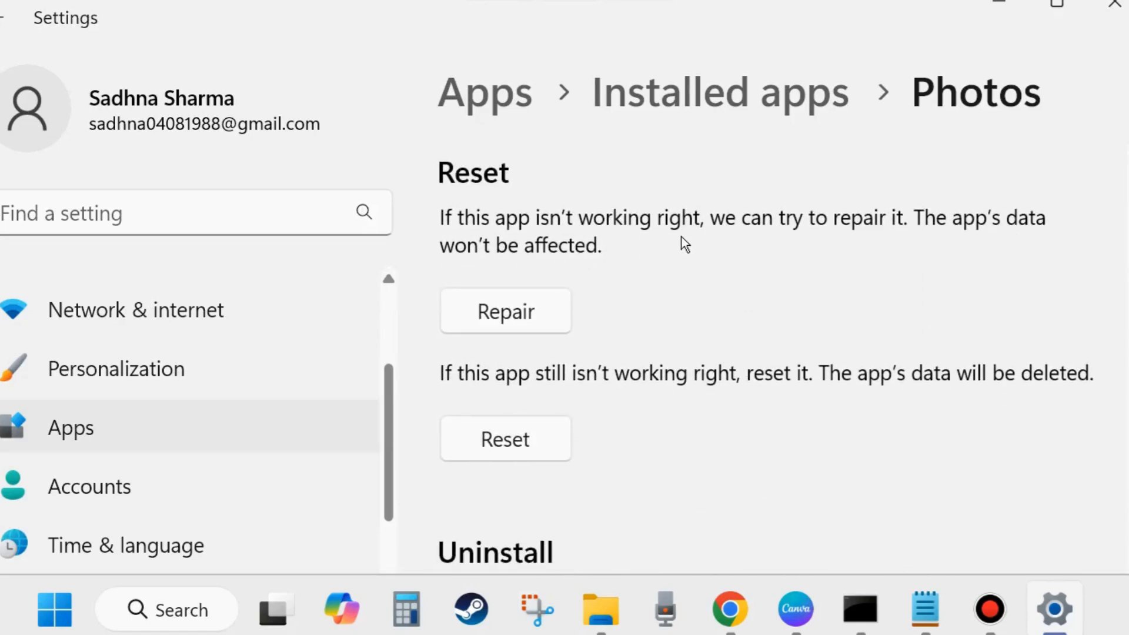
left_click(520, 313)
Reset the Photos app, confirming the deletion of its data, and close Settings.
scroll(646, 368, "down", 3)
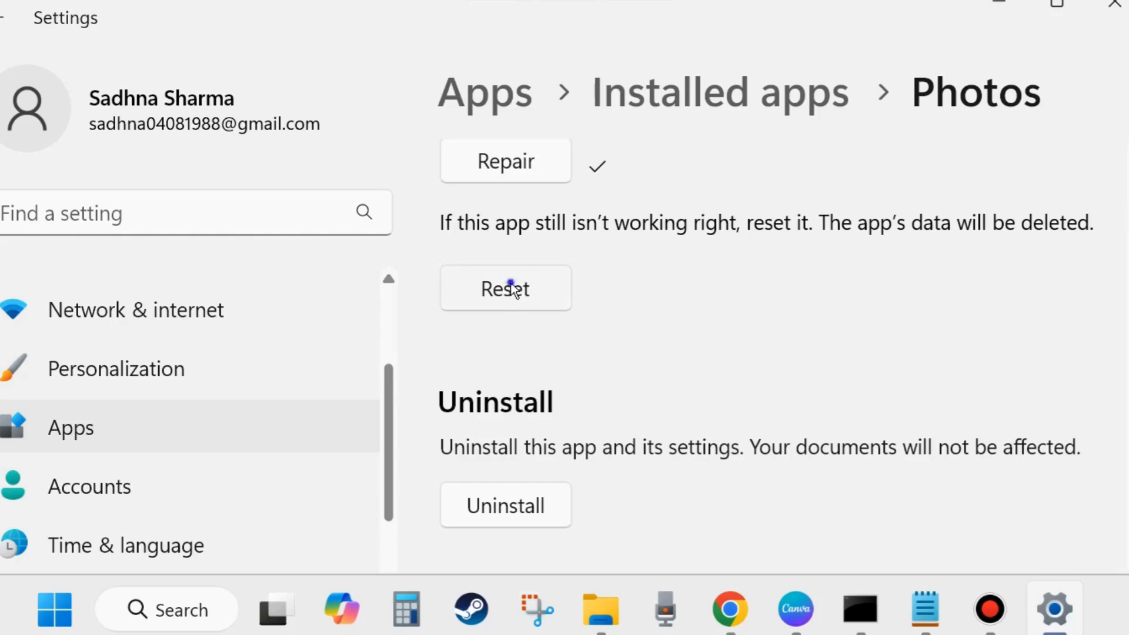
left_click(512, 288)
left_click(641, 210)
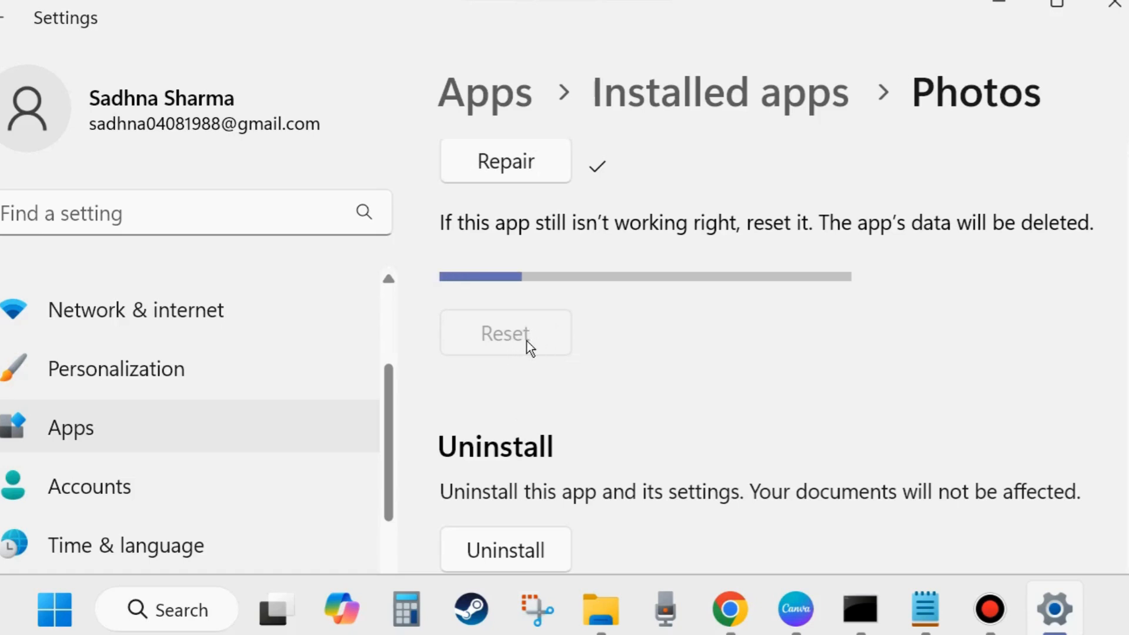
scroll(578, 355, "down", 2)
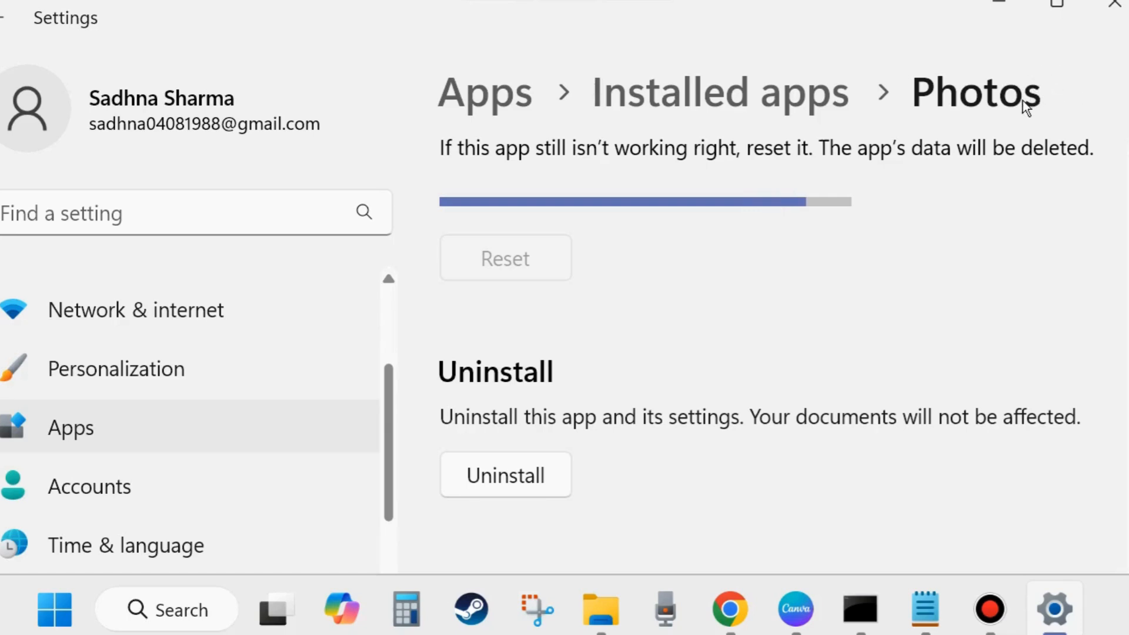
left_click(1114, 4)
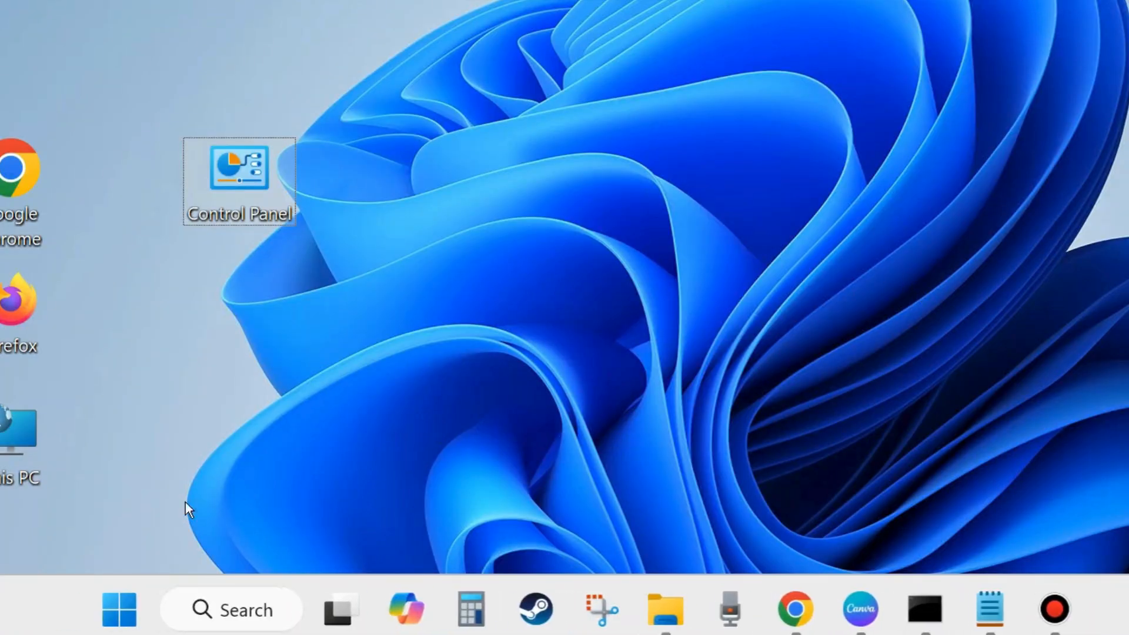
Open the Windows Services console by running services.msc.
right_click(116, 604)
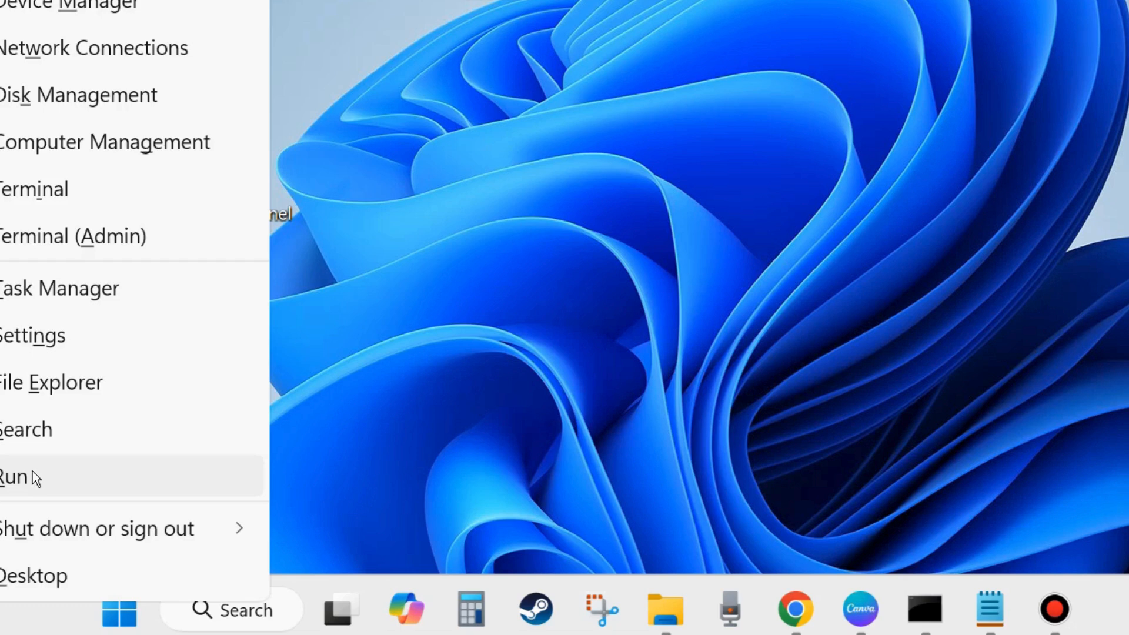
left_click(33, 477)
left_click_drag(165, 239, 511, 90)
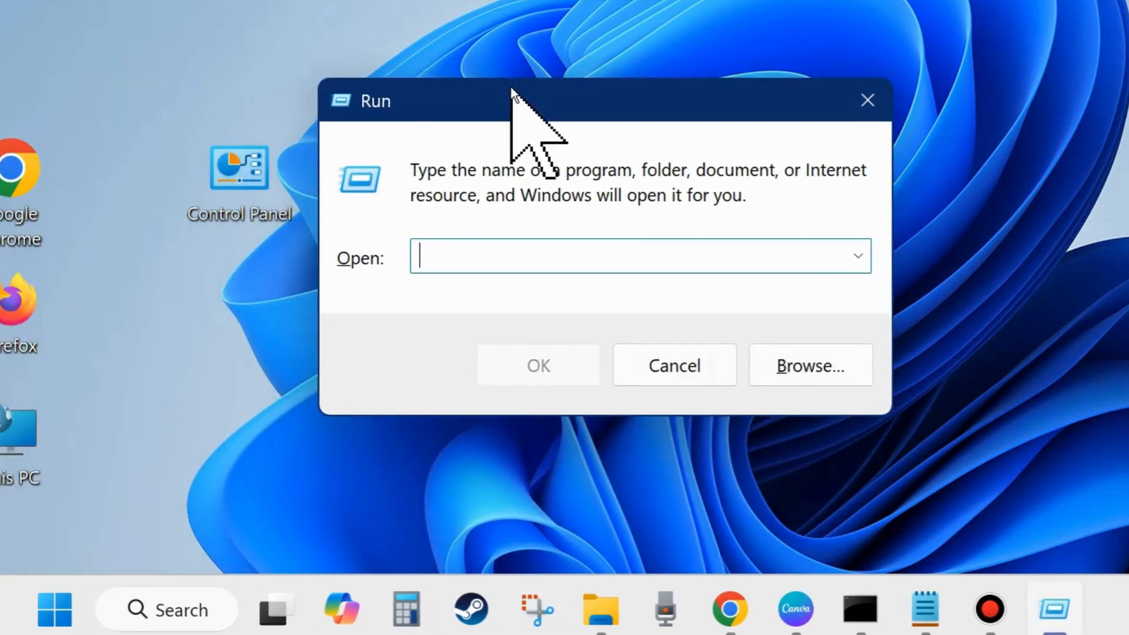
type("ser")
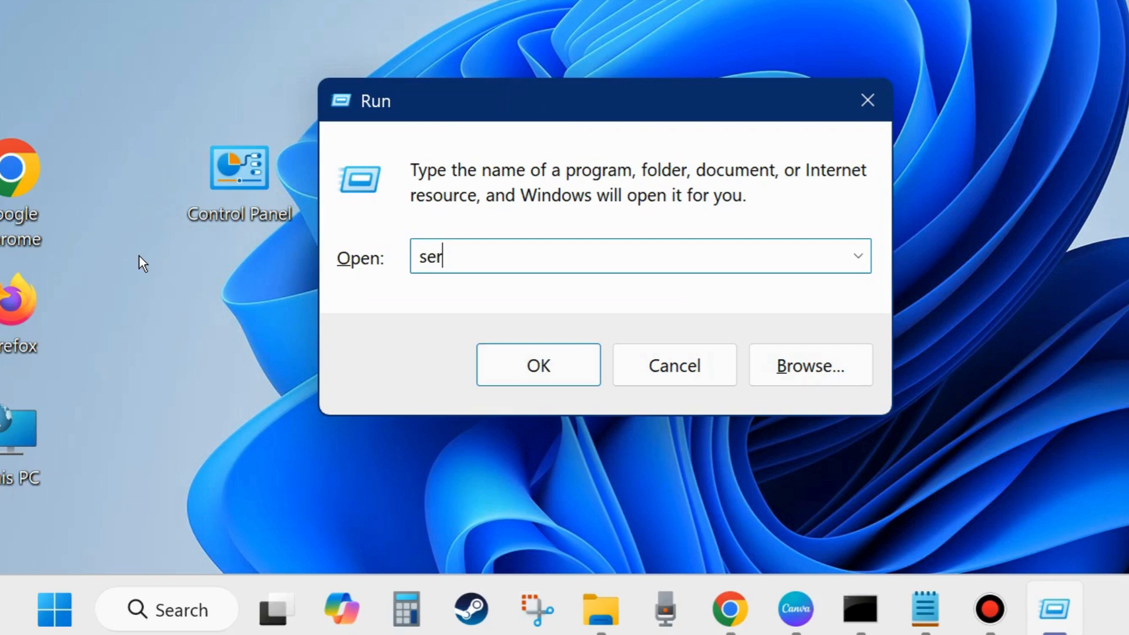
type("vices.msc")
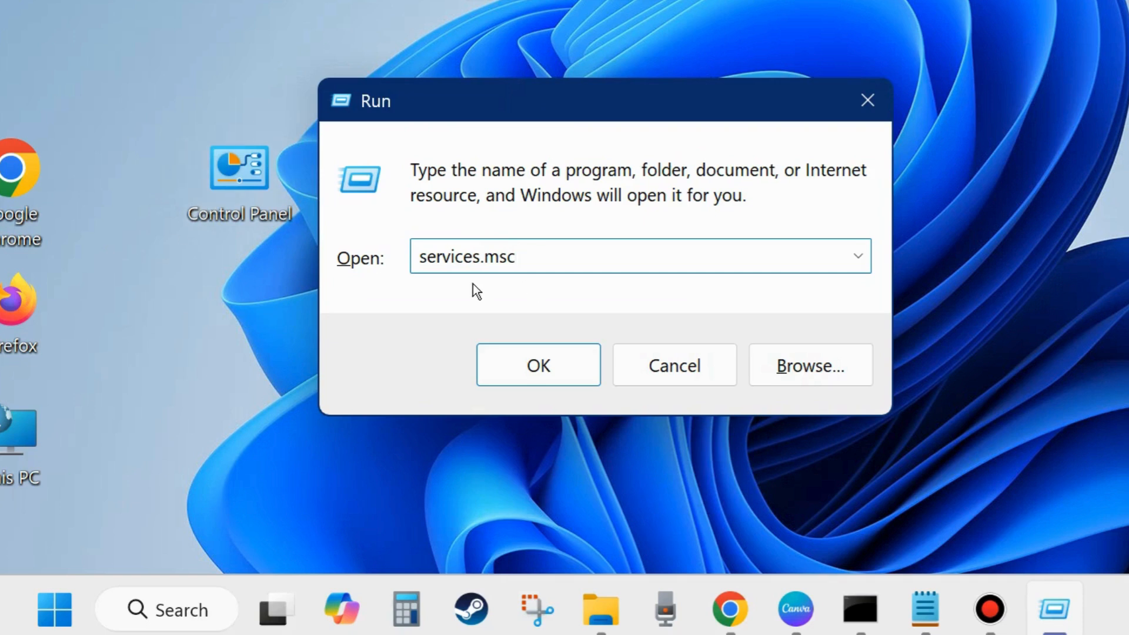
left_click(572, 361)
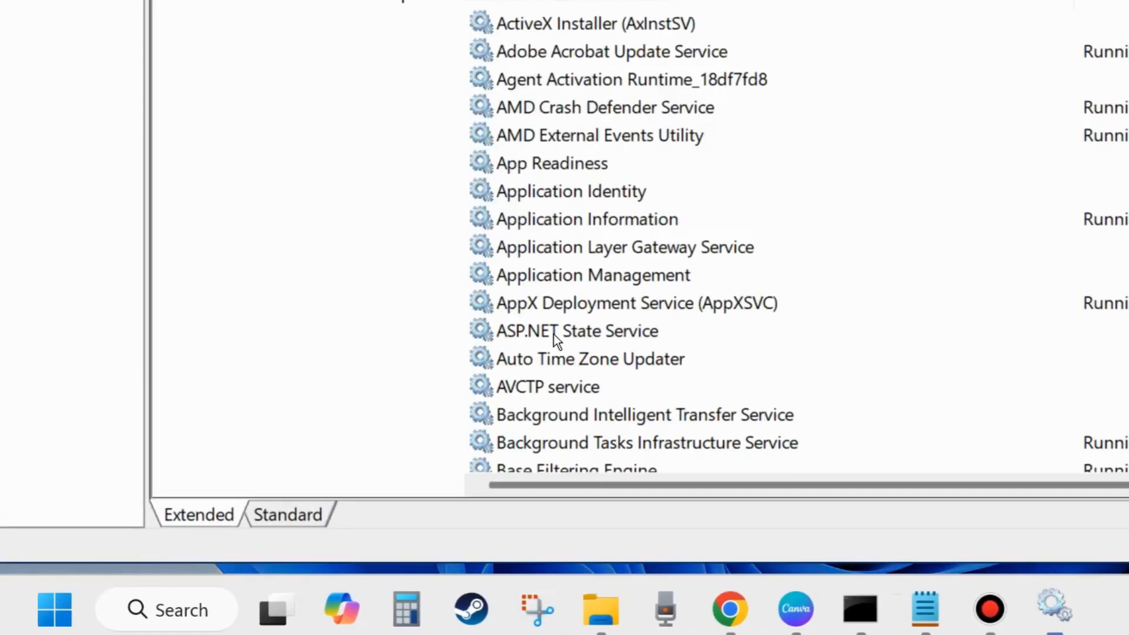
Start the Background Intelligent Transfer Service from the list of local services.
left_click_drag(626, 0, 659, 2)
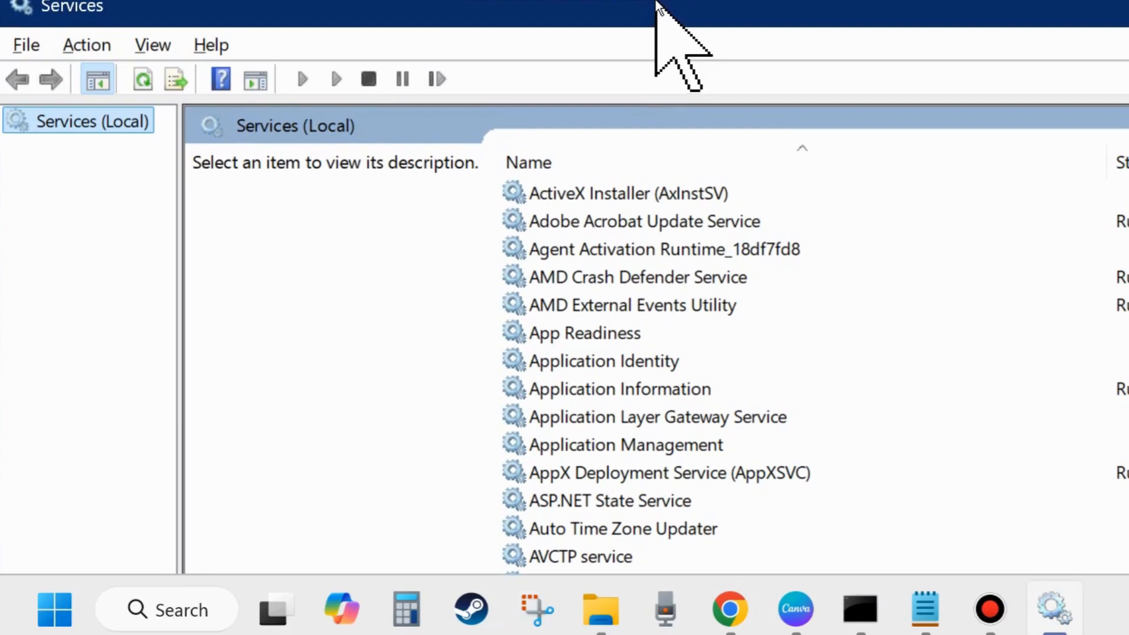
scroll(674, 479, "down", 2)
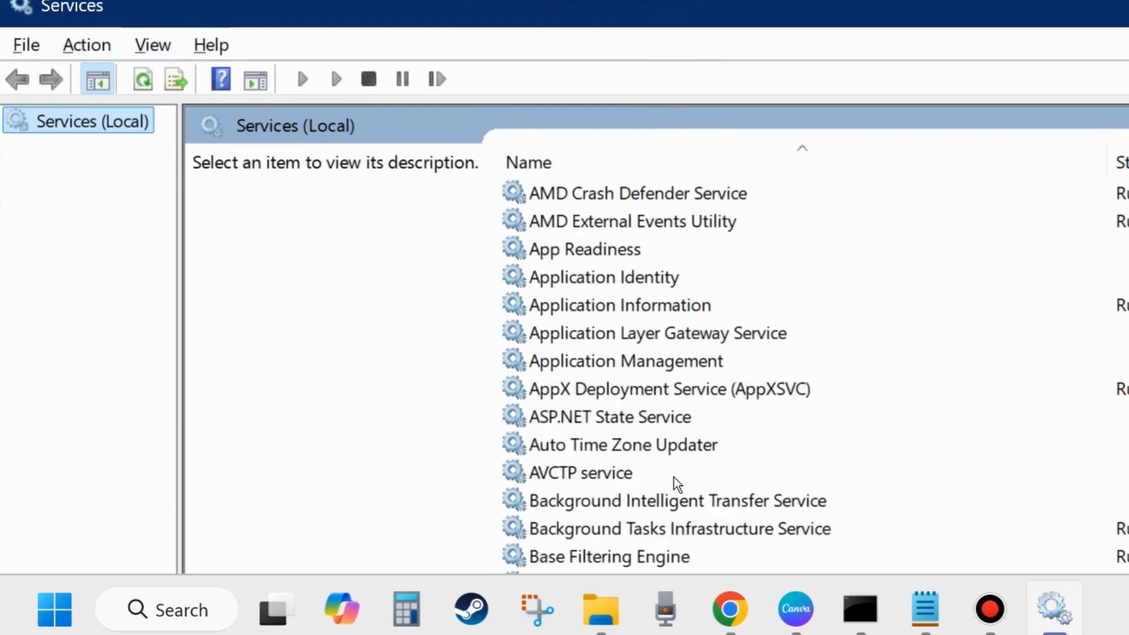
left_click(668, 417)
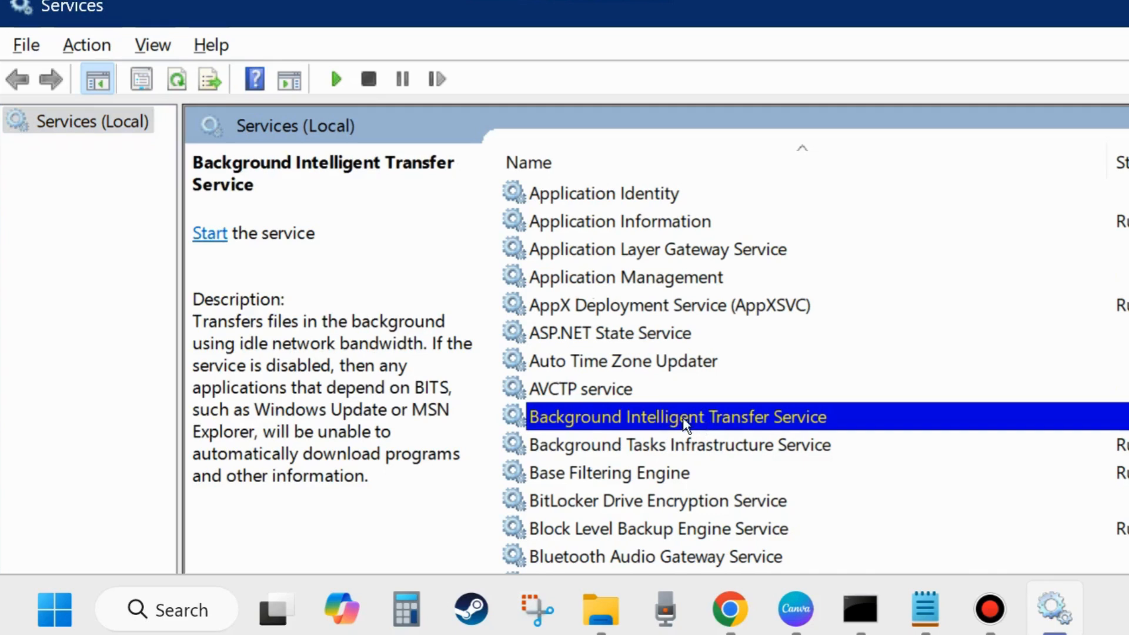
right_click(649, 417)
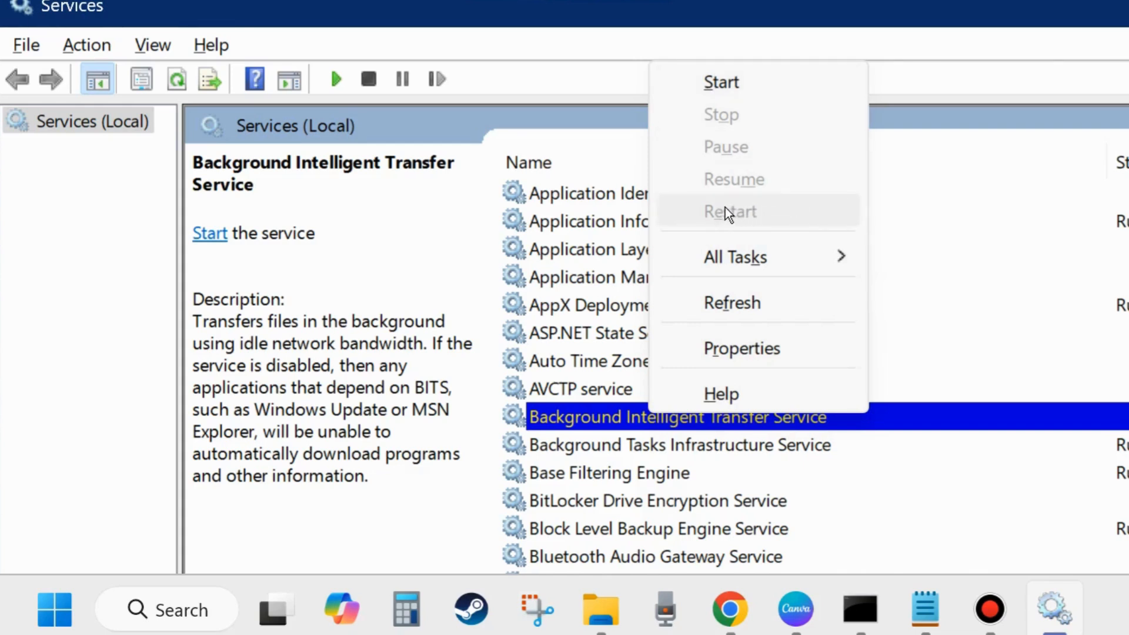
left_click(718, 84)
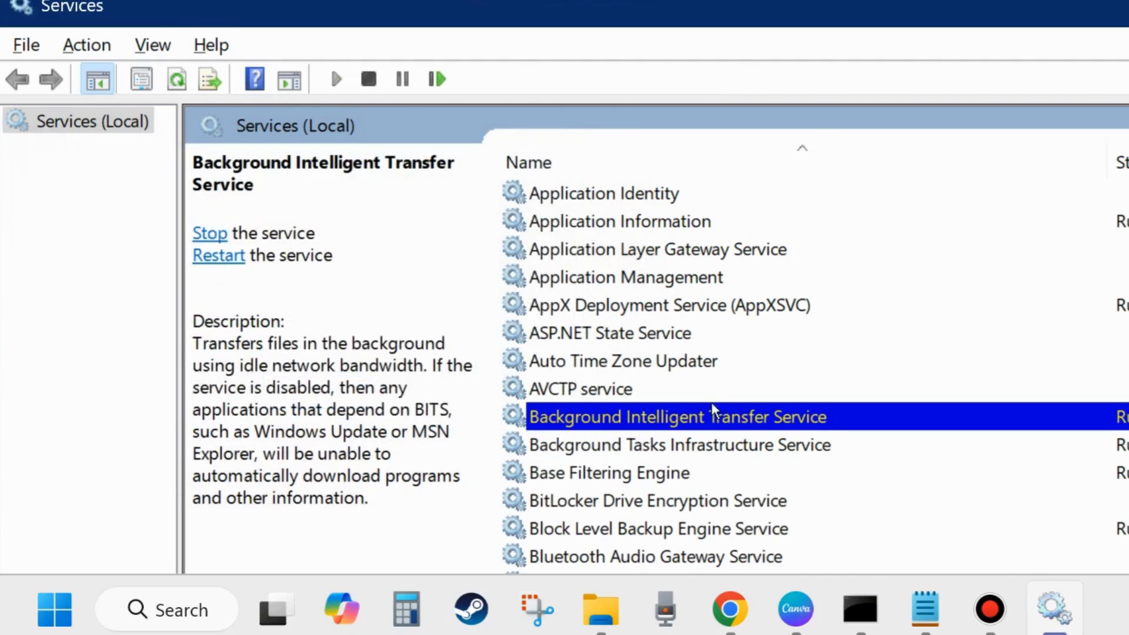
Set the Background Intelligent Transfer Service's startup type to Automatic, apply the change, and close the Services console.
double_click(663, 418)
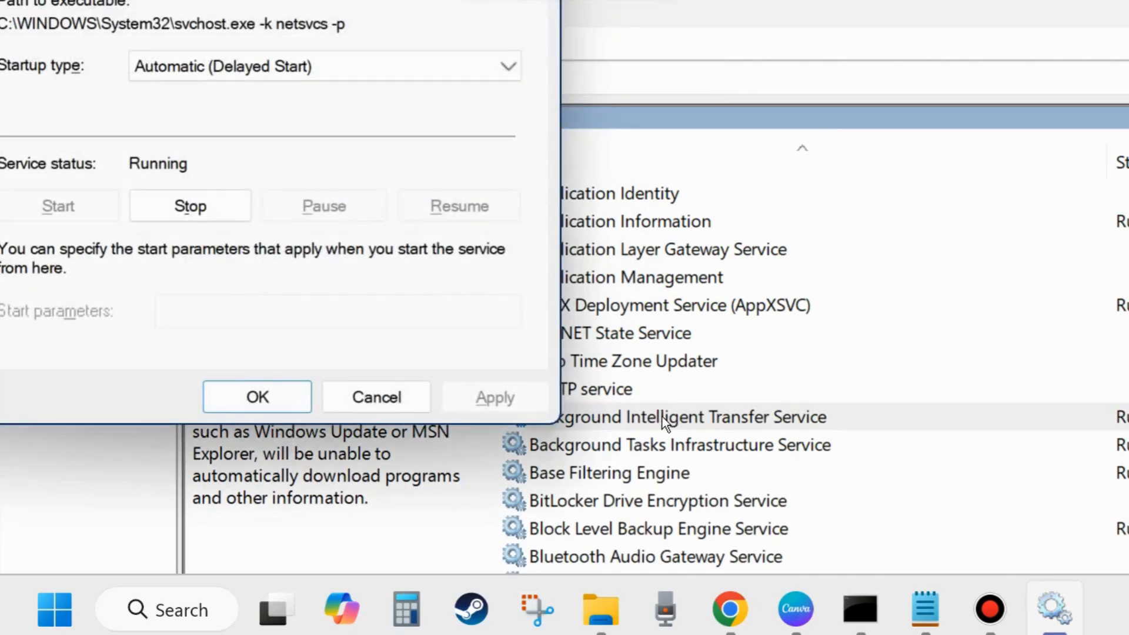
left_click_drag(370, 0, 687, 17)
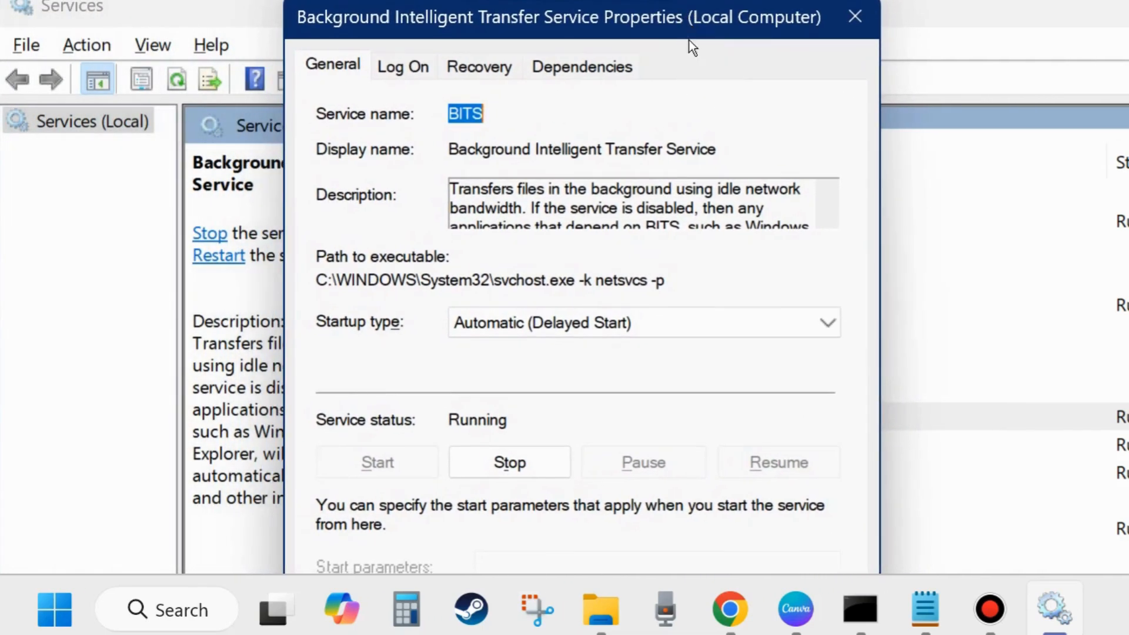
left_click(661, 320)
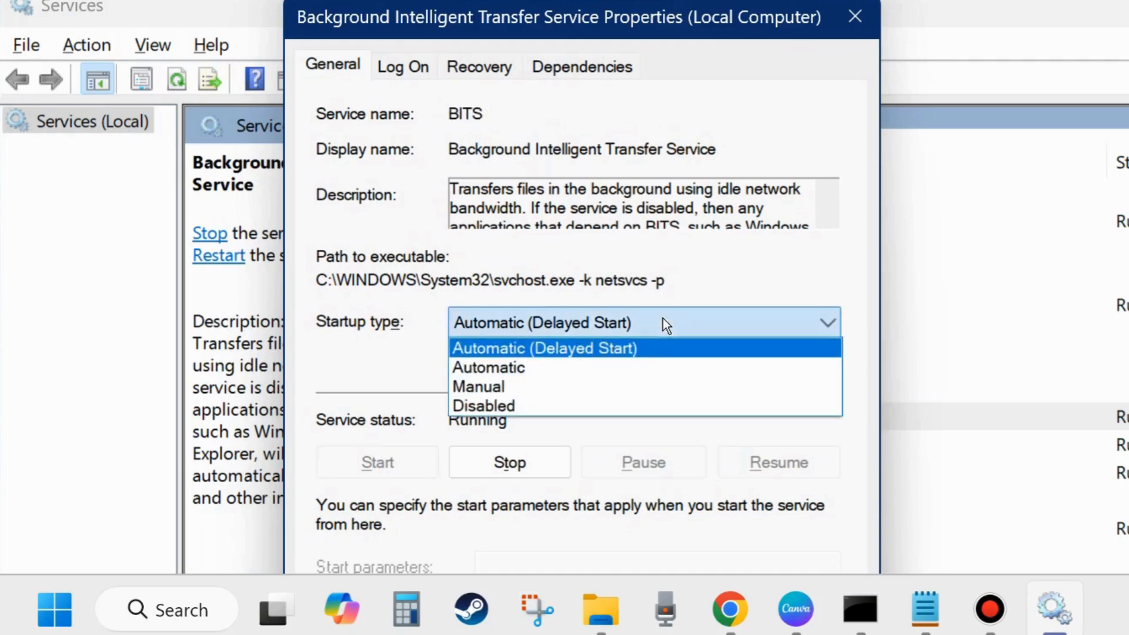
left_click(581, 362)
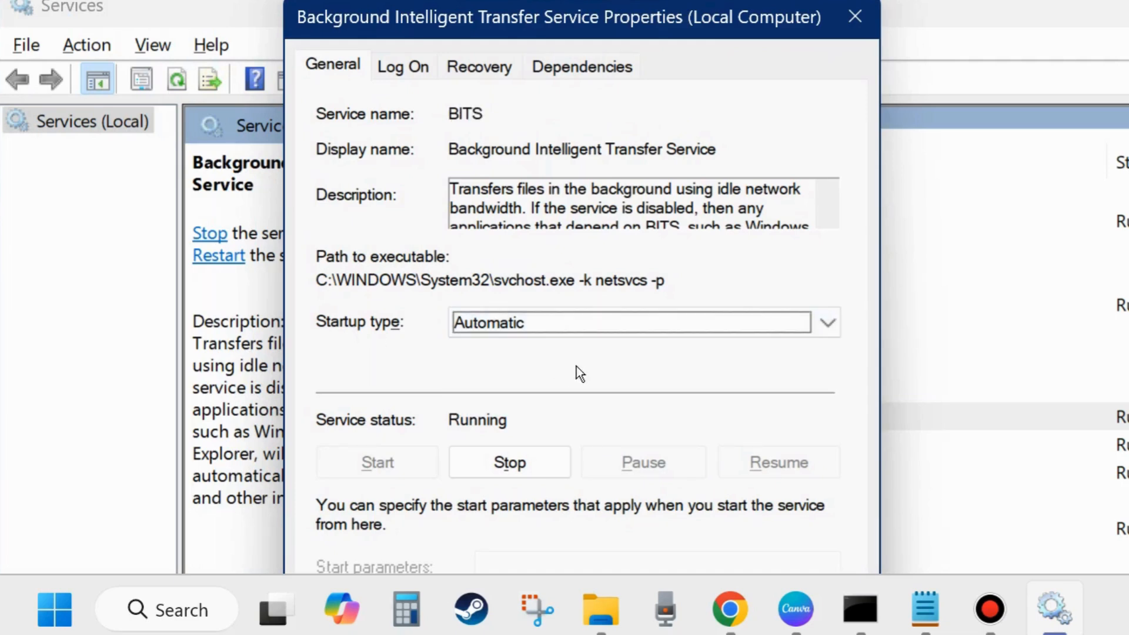
left_click_drag(595, 21, 608, 0)
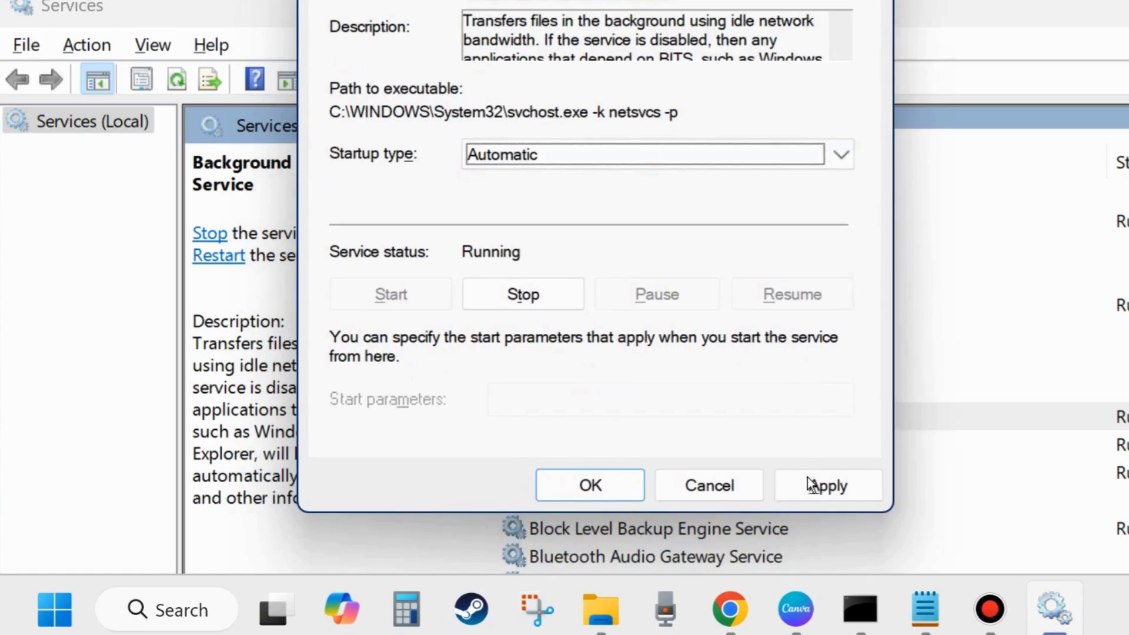
left_click(823, 485)
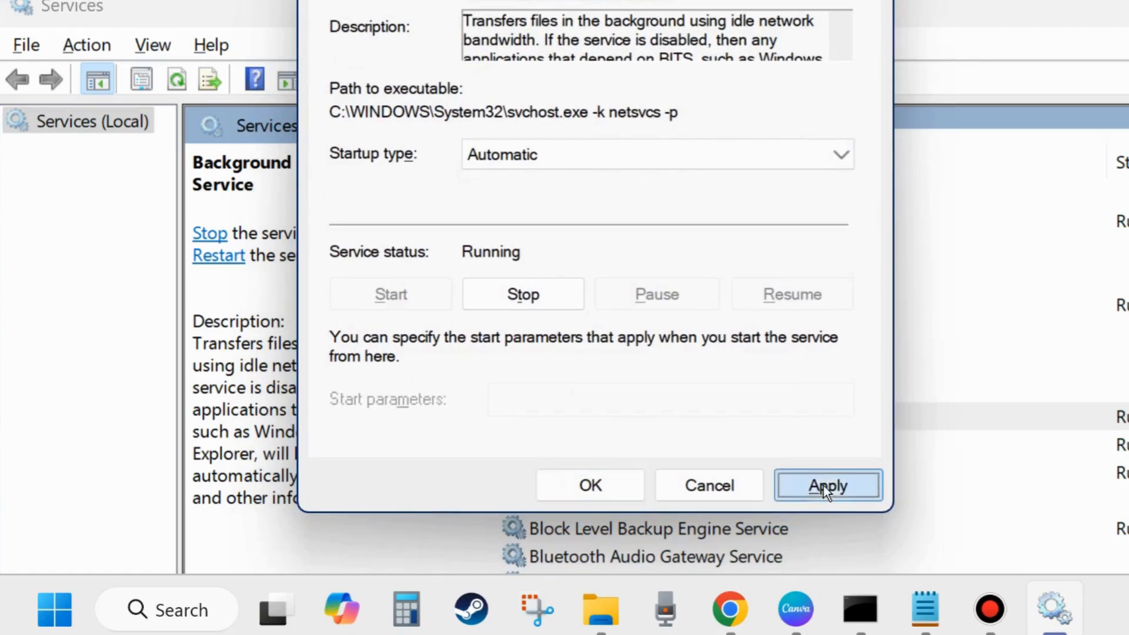
left_click(608, 485)
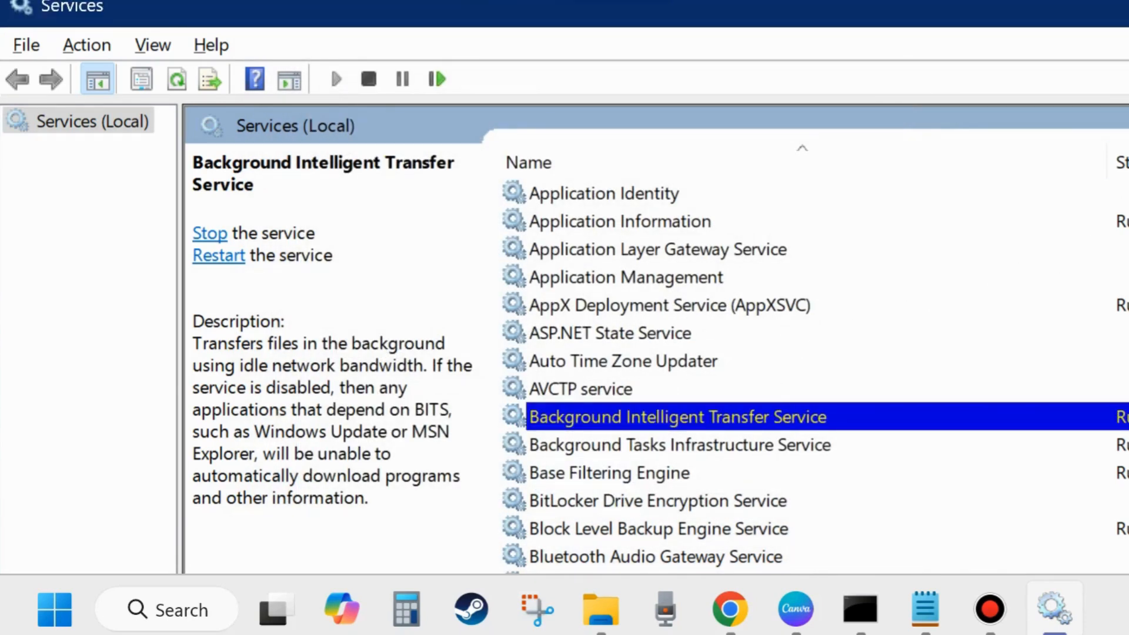
key("alt+F4")
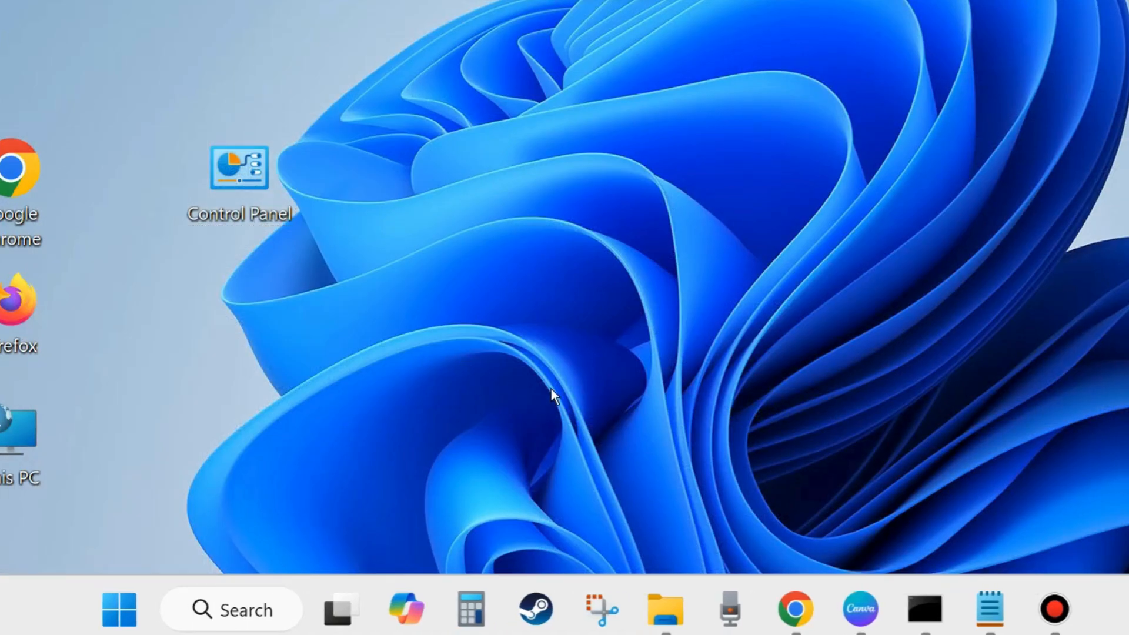
Open System Restore from the Recovery tools in Control Panel.
double_click(237, 167)
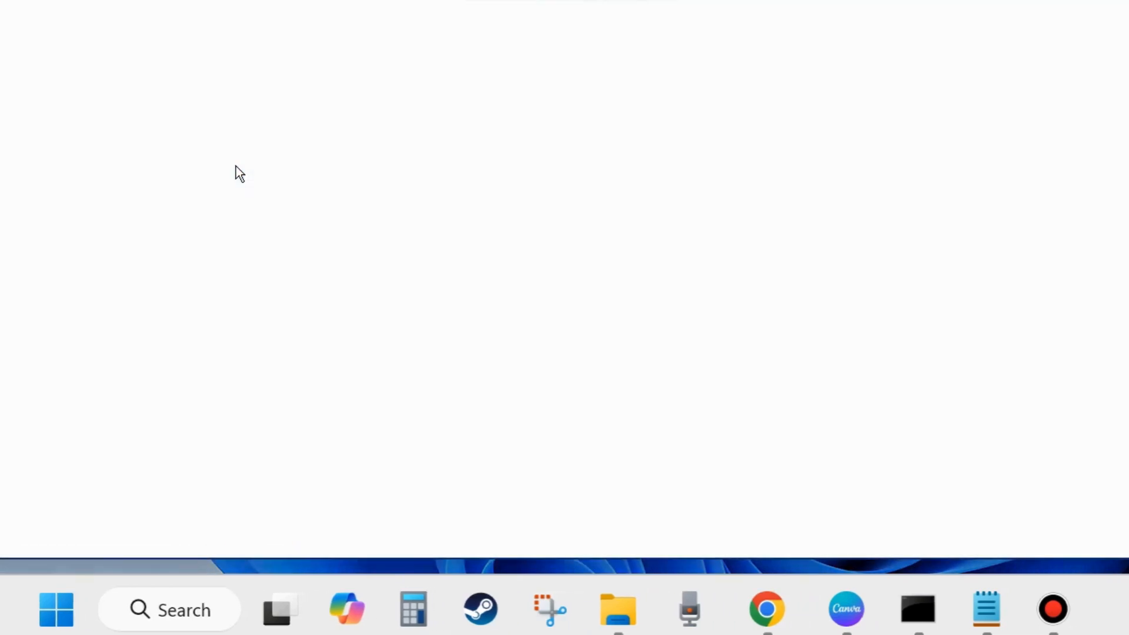
mouse_move(655, 0)
left_mouse_down()
mouse_move(682, 0)
mouse_move(663, 19)
left_mouse_up()
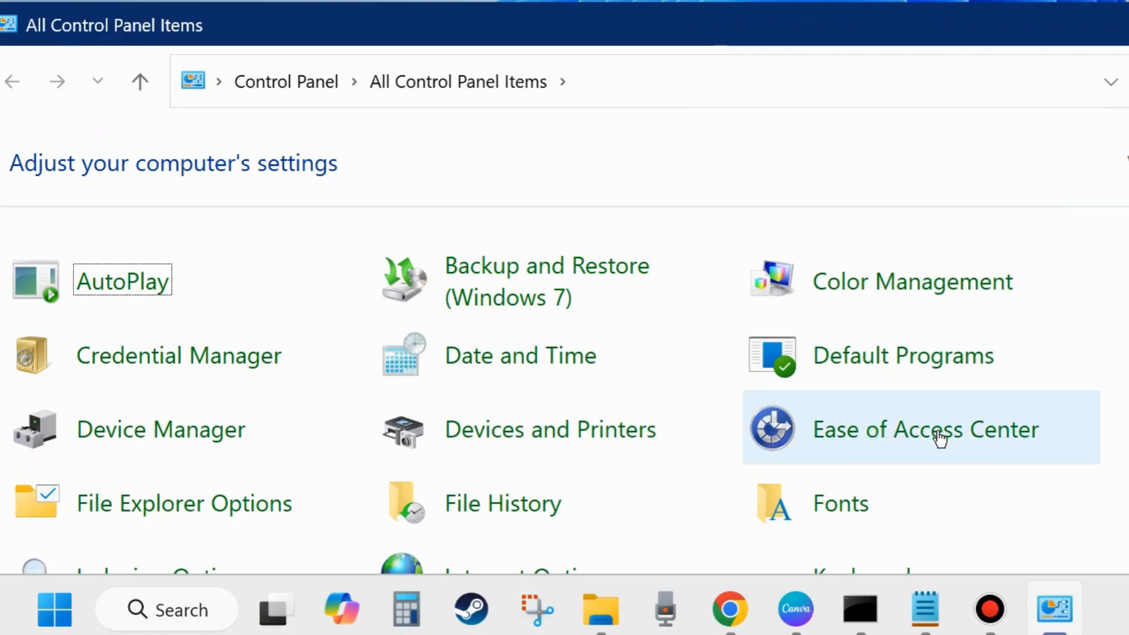
scroll(937, 432, "down", 3)
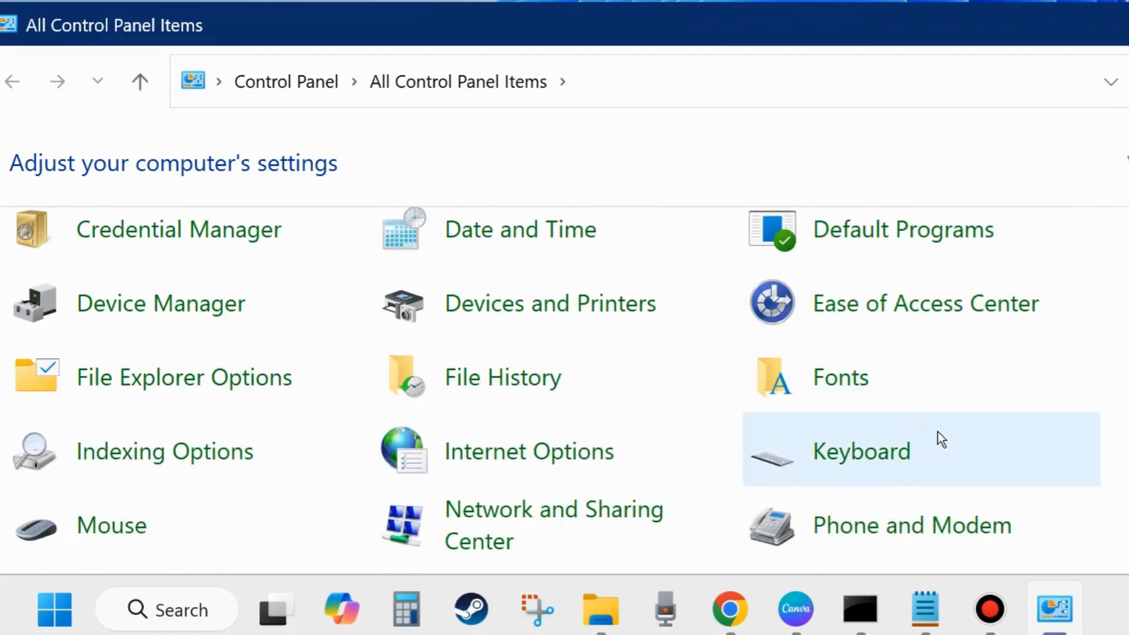
scroll(938, 435, "down", 2)
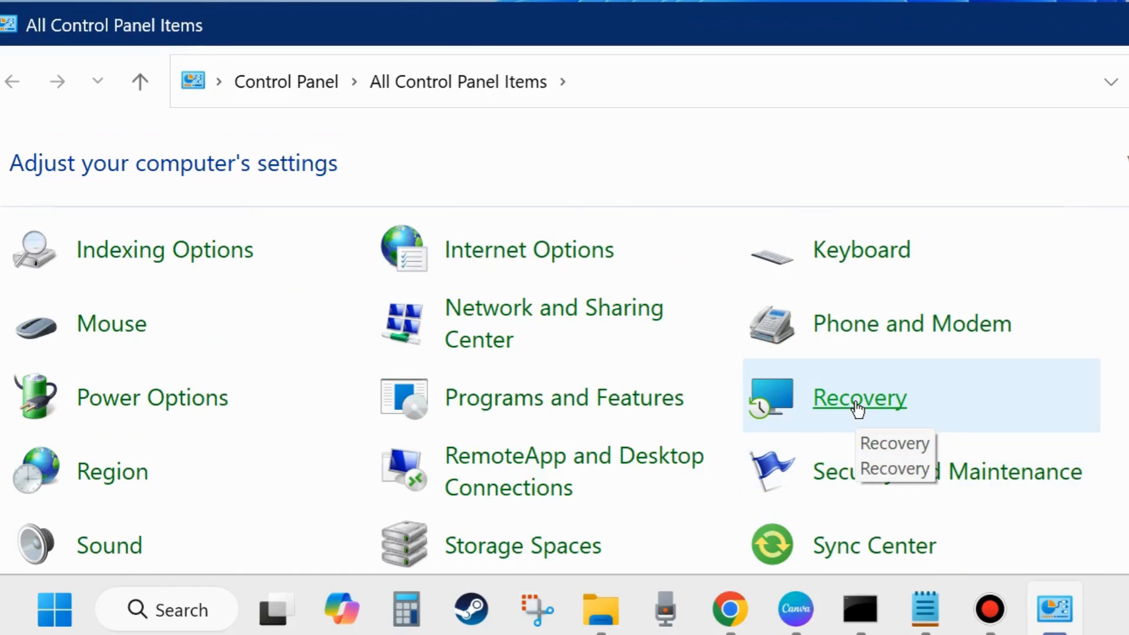
left_click(858, 406)
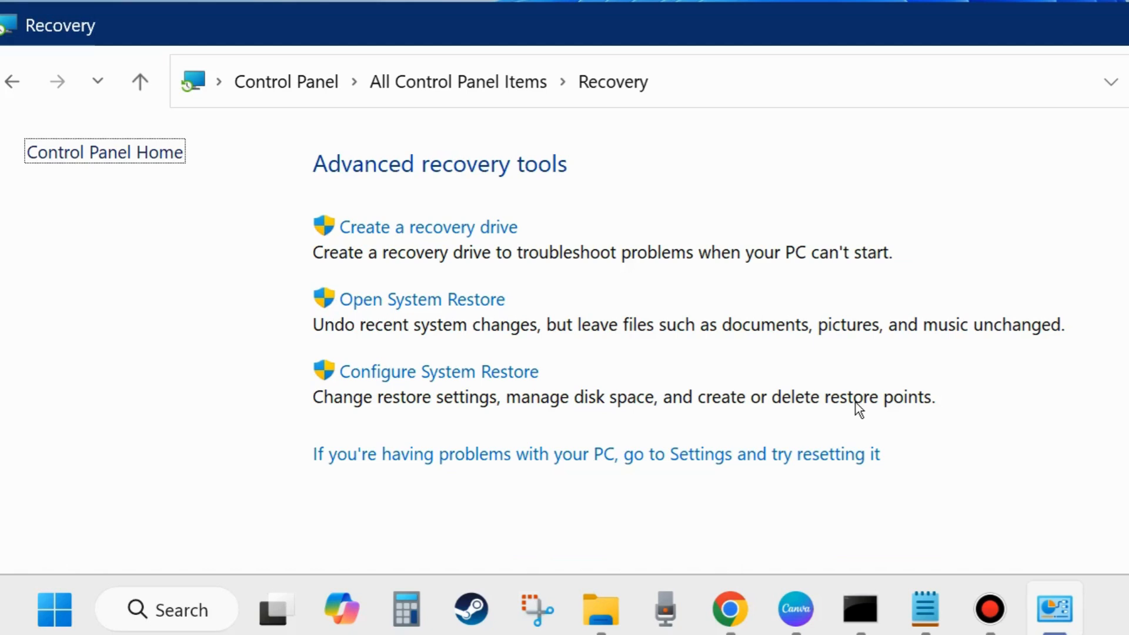
left_click(406, 304)
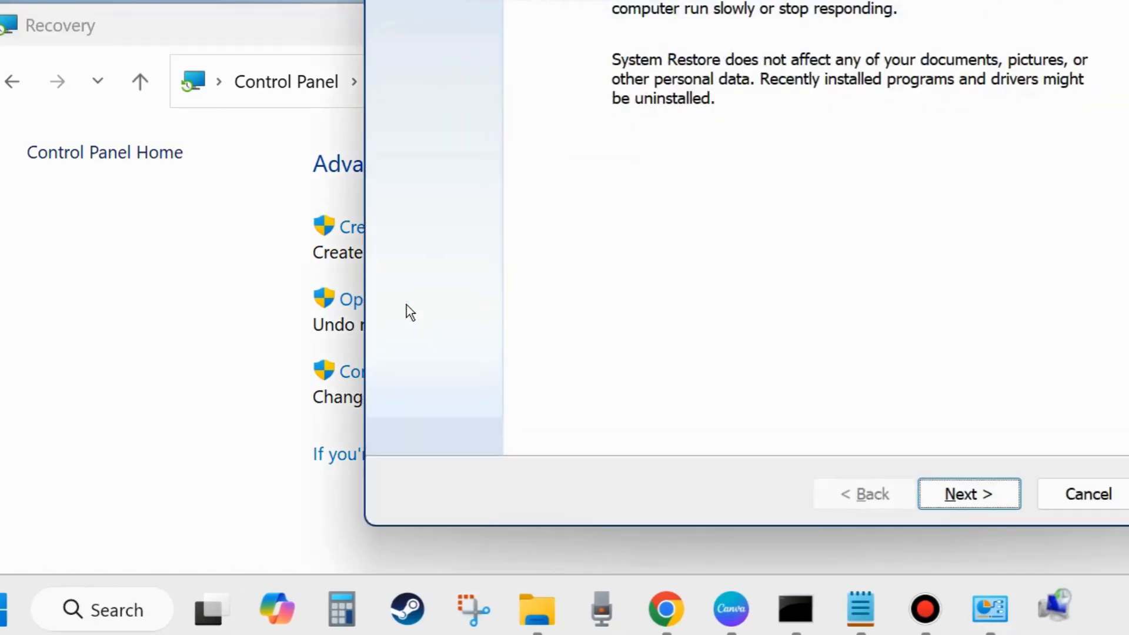
left_click_drag(738, 0, 636, 18)
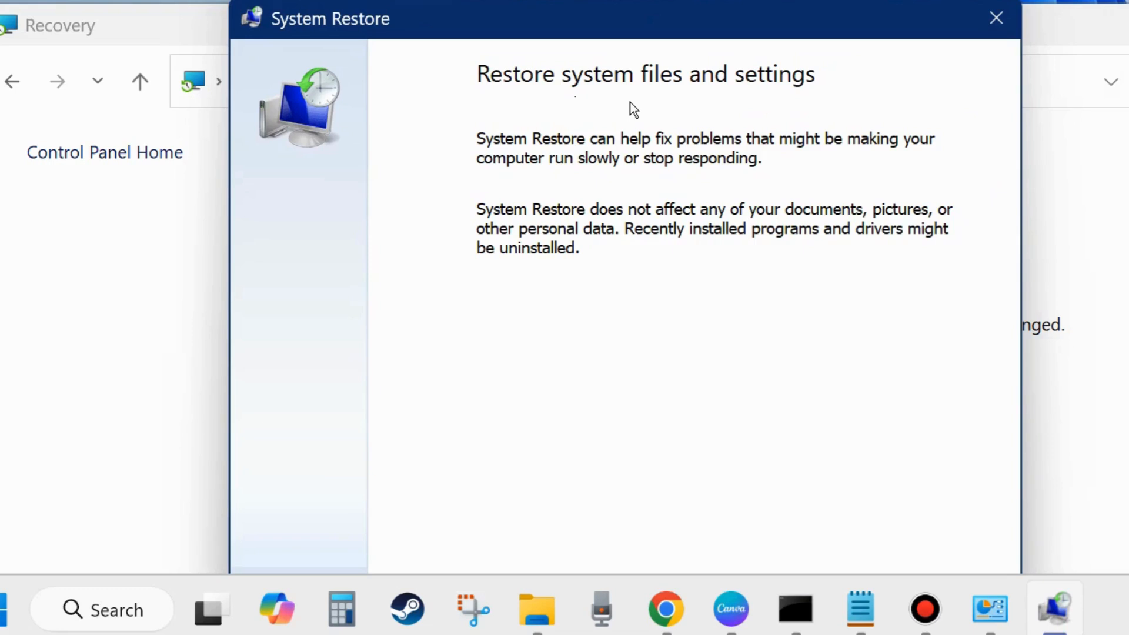
left_click_drag(716, 16, 712, 0)
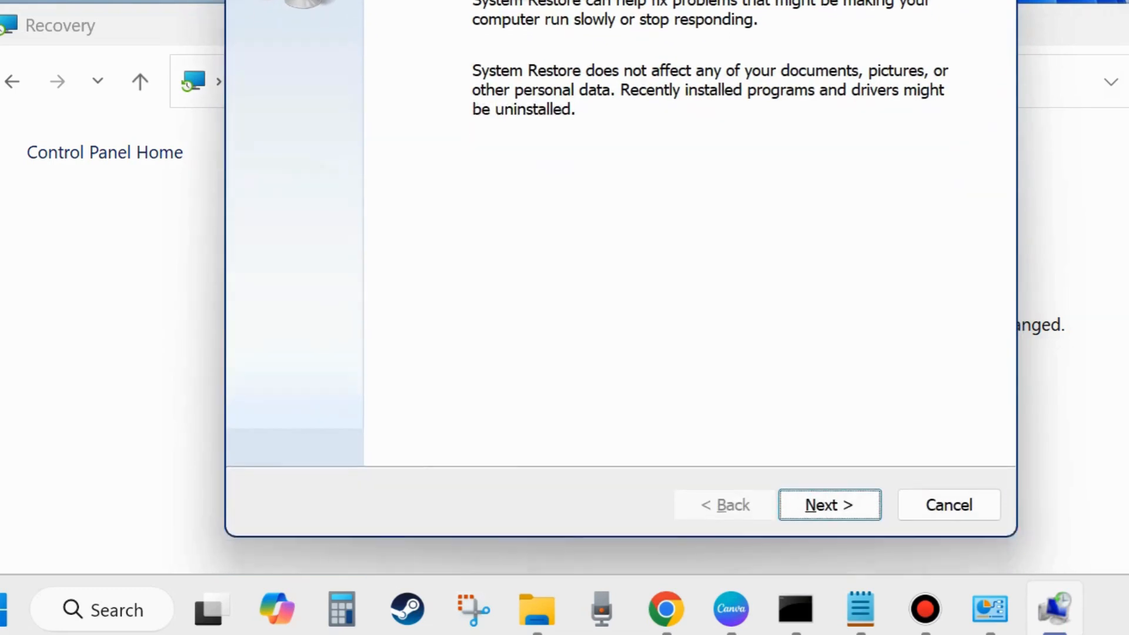
left_click(843, 504)
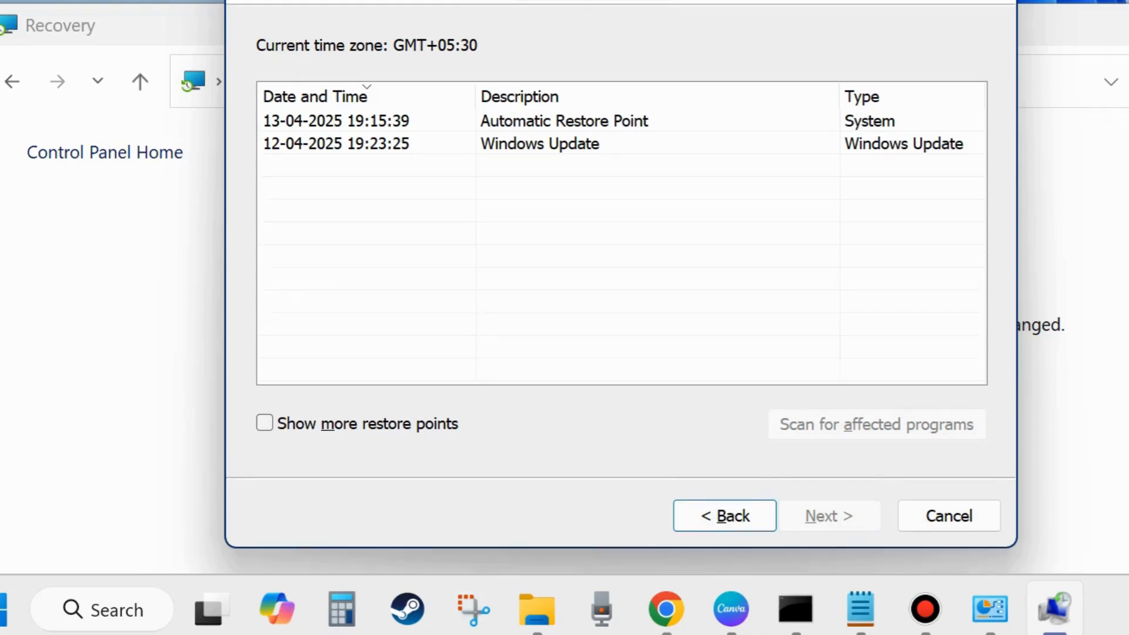
left_click_drag(745, 1, 748, 38)
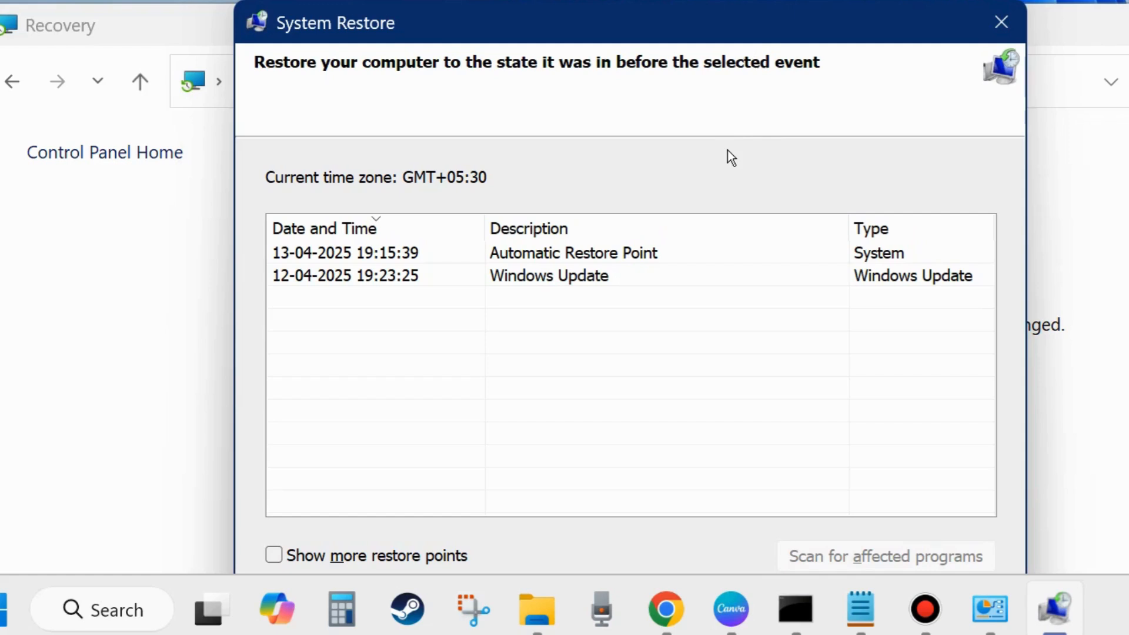
left_click(537, 258)
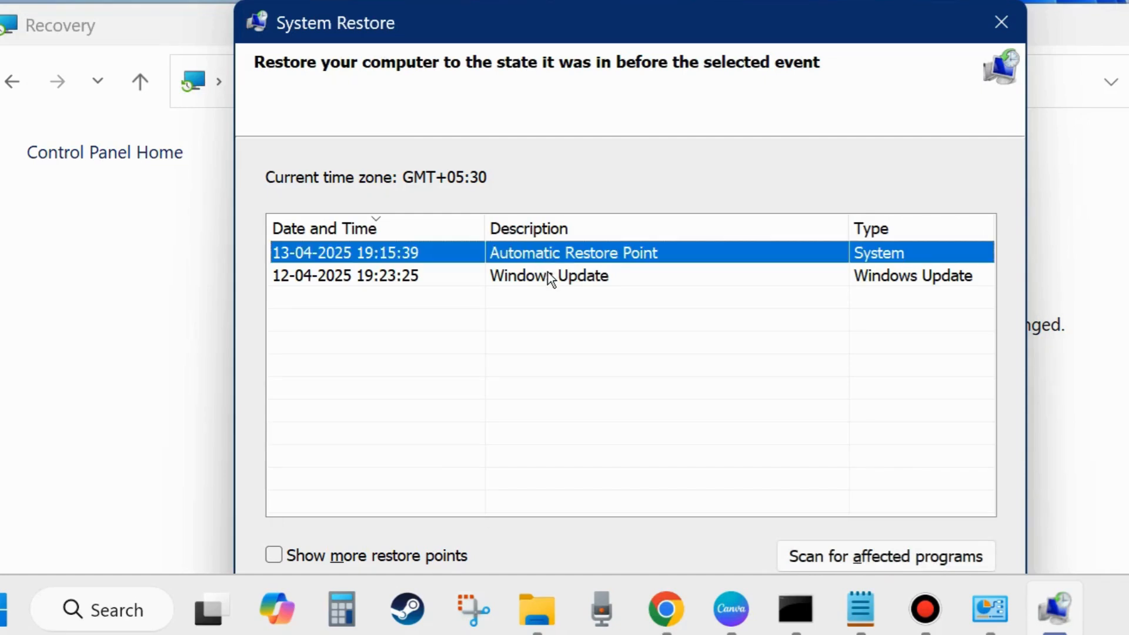
left_click(548, 273)
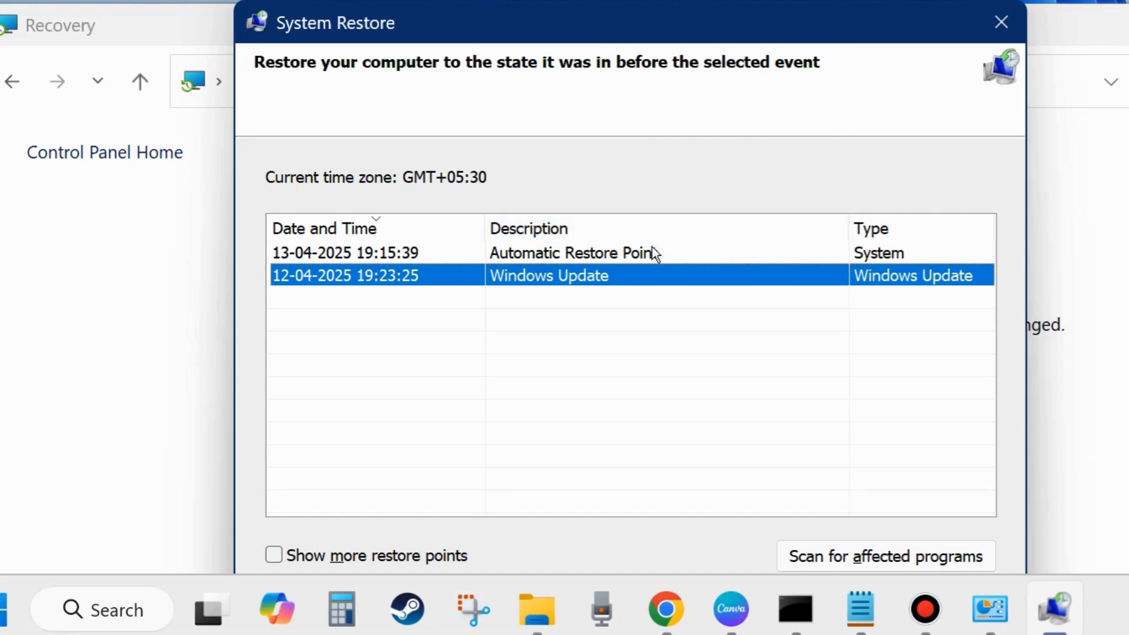
left_click_drag(742, 23, 762, 1)
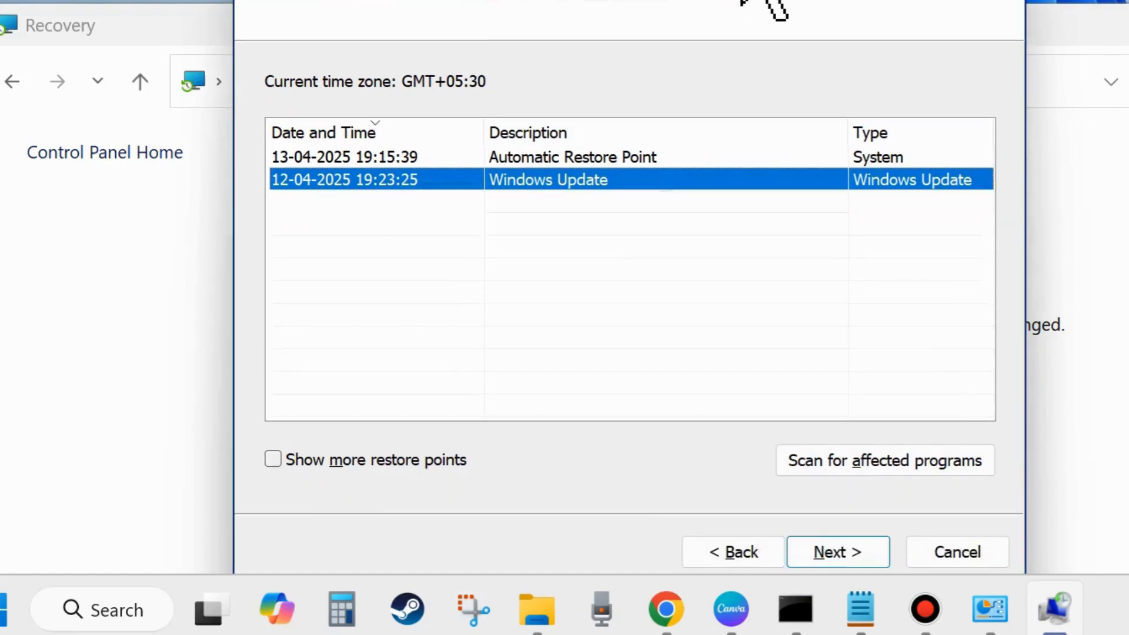
left_click(823, 549)
Review the chosen restore point's details and finish the System Restore wizard.
left_click_drag(748, 1, 738, 24)
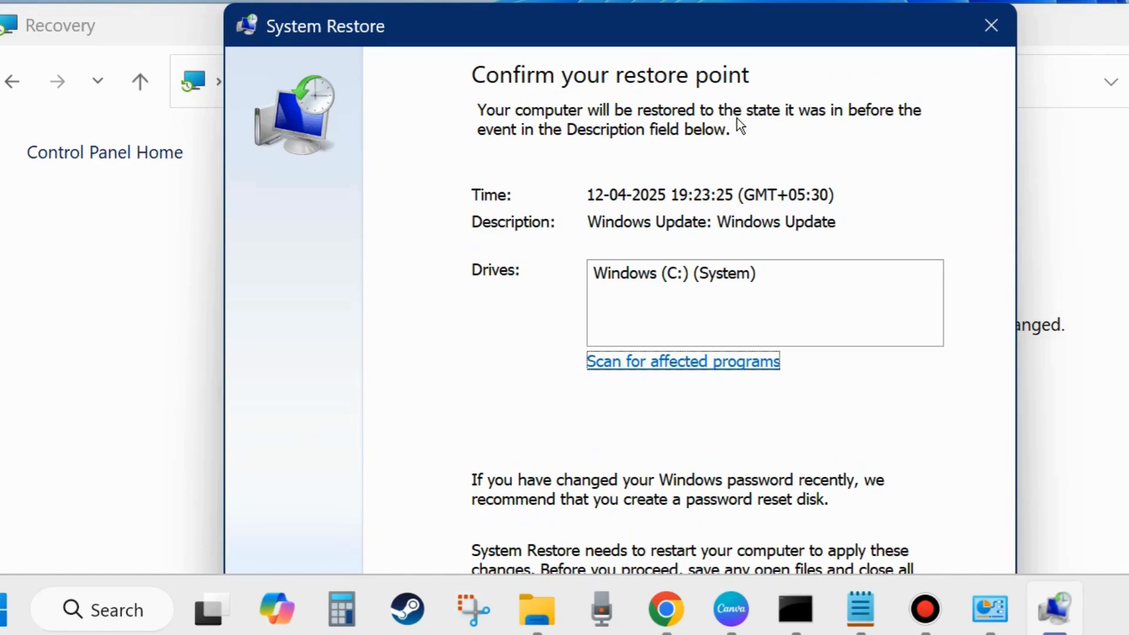
left_click_drag(677, 22, 679, 0)
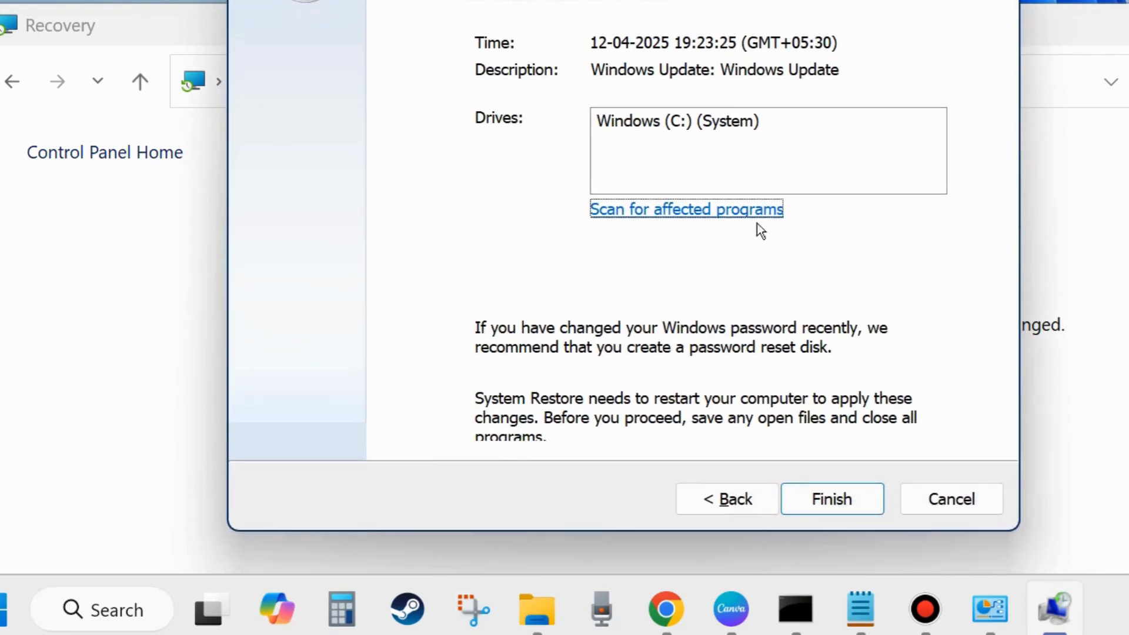
left_click(831, 502)
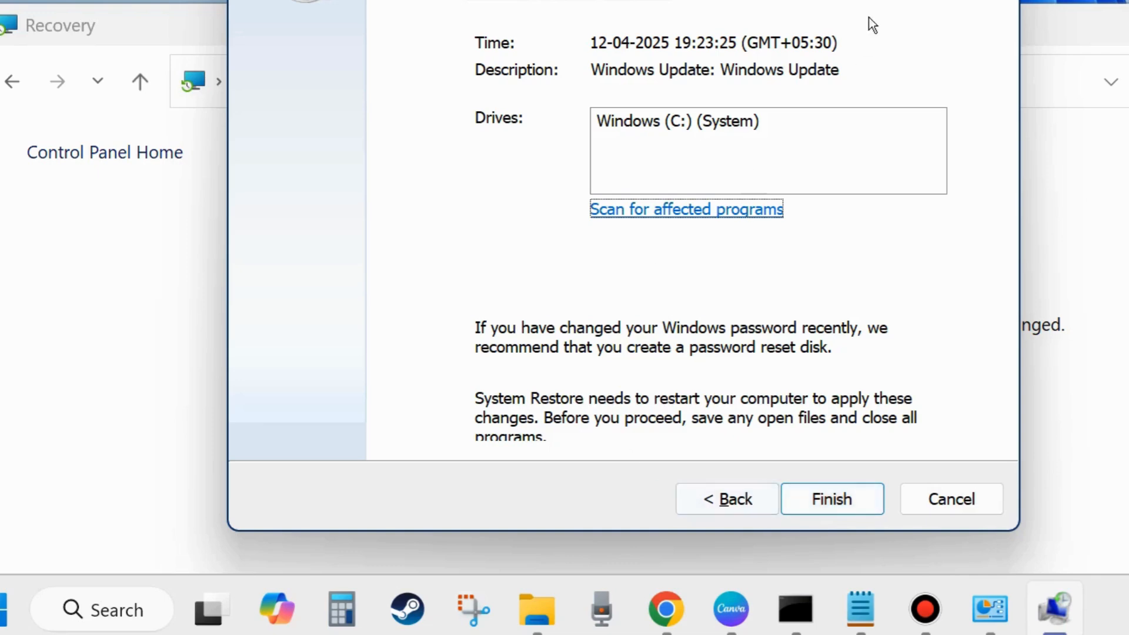